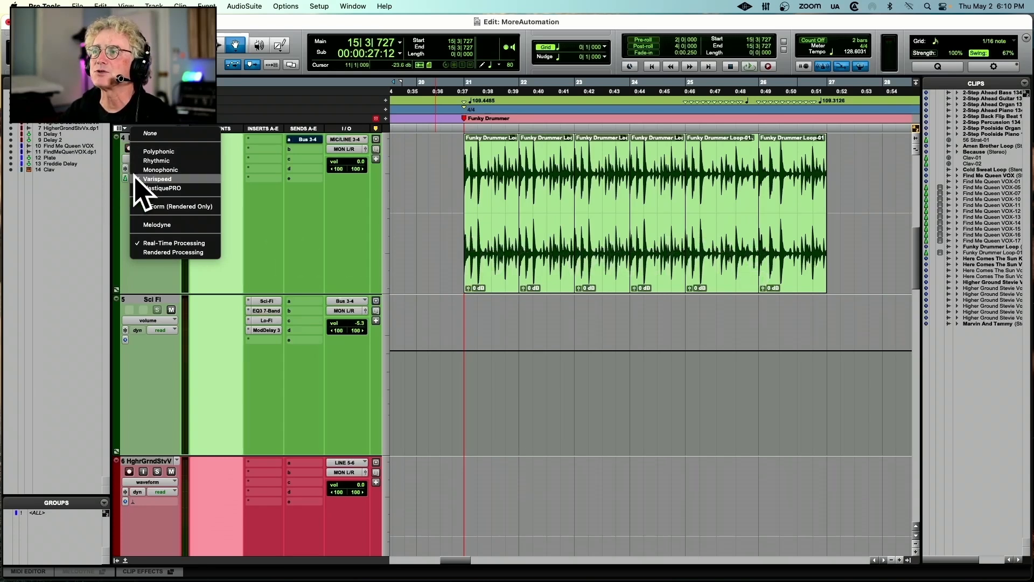
Step: Play the Funky Drummer loop from just before bar 21
click(111, 210)
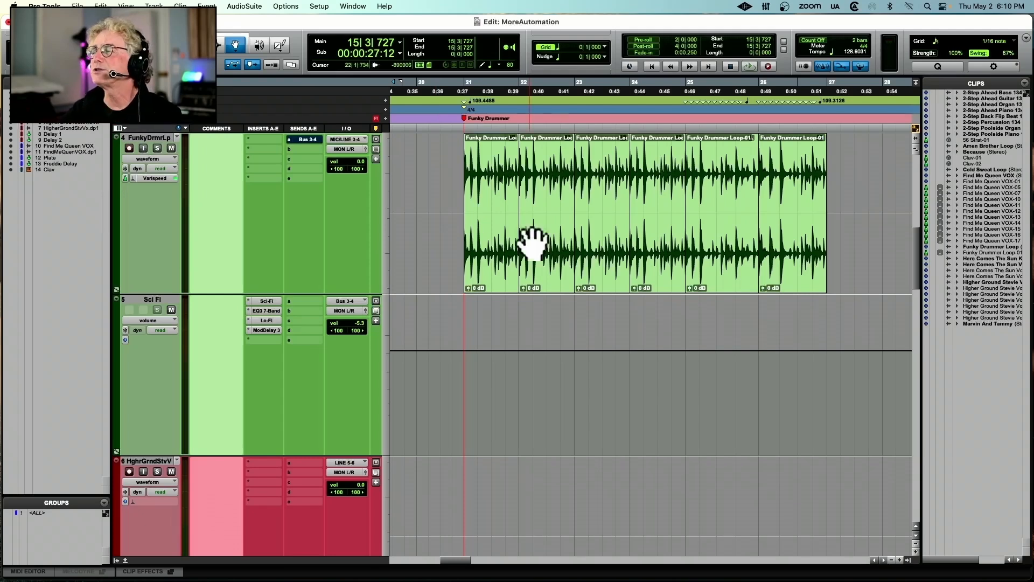
click(456, 114)
key(space)
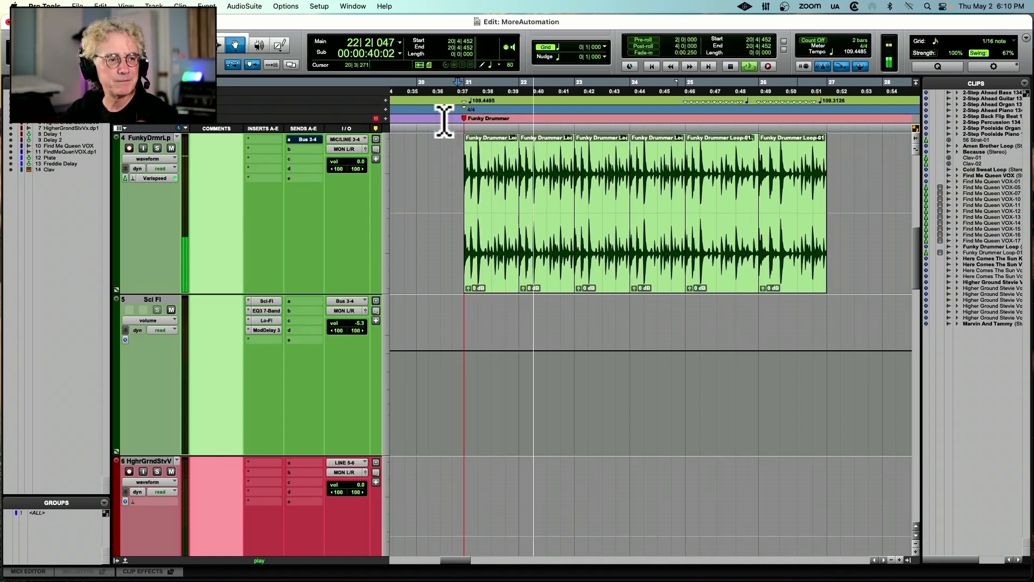
key(space)
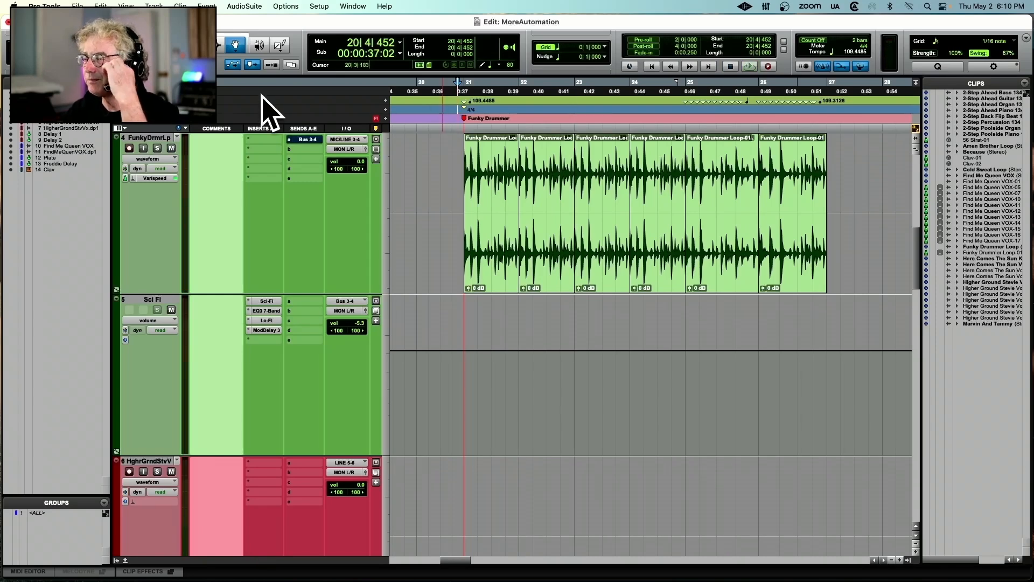
Step: Expand the tempo editor, bring the tempo curve with its dip around bar 25 into view, and activate the Pencil tool
click(117, 102)
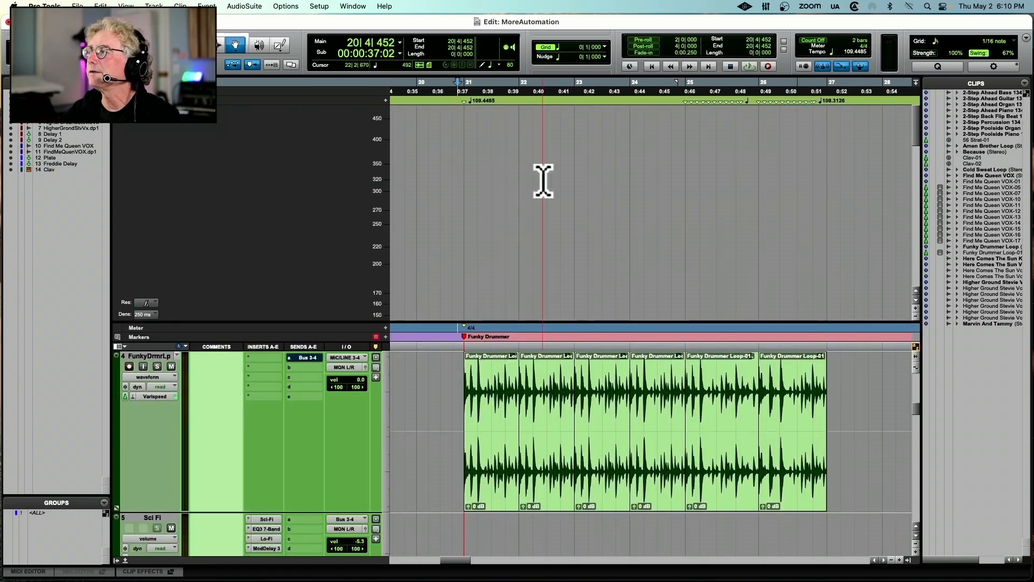
scroll(544, 182, down, 5)
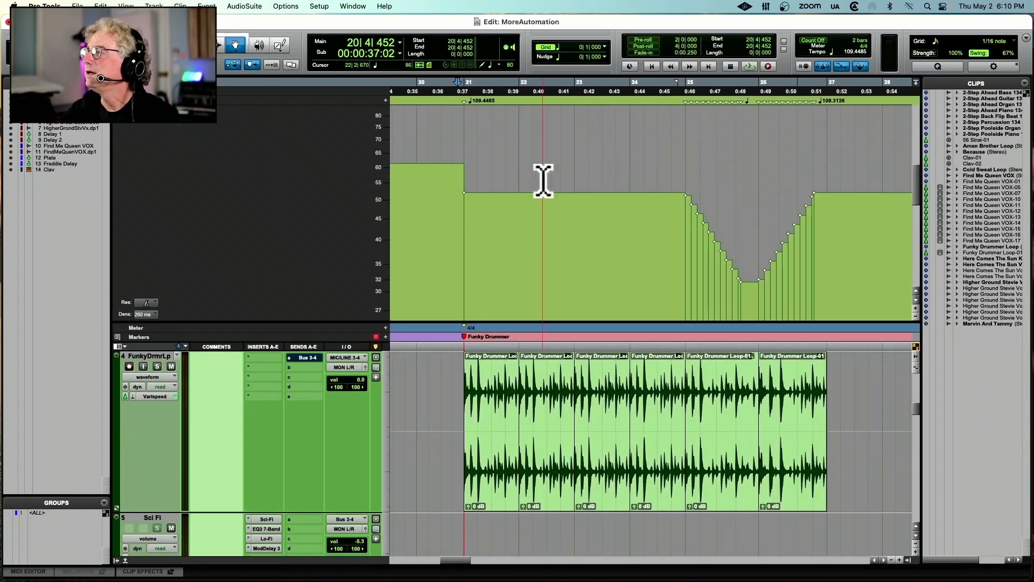
click(279, 46)
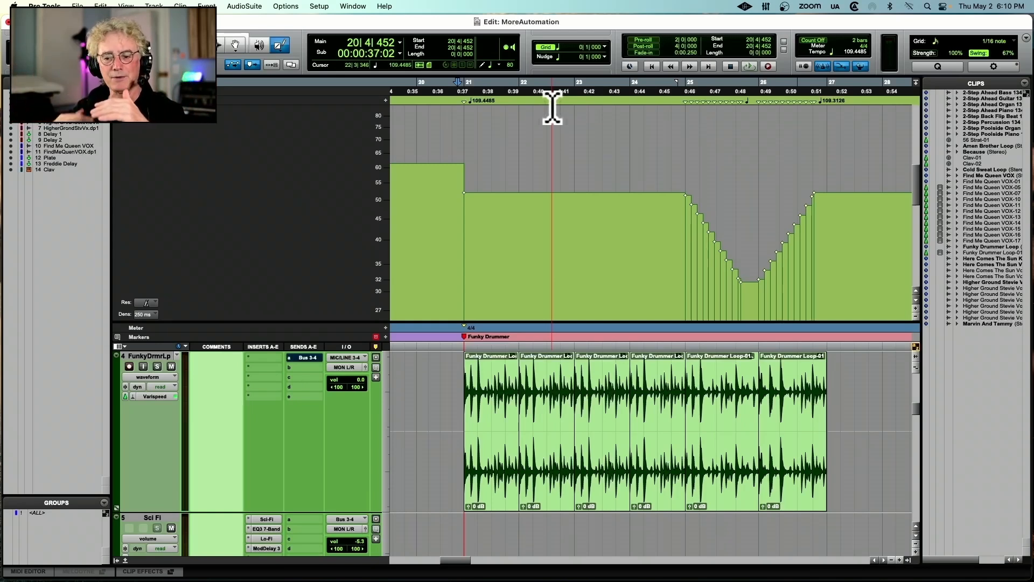
Step: Play the drum loop through the tempo dip and collapse the tempo editor
key(space)
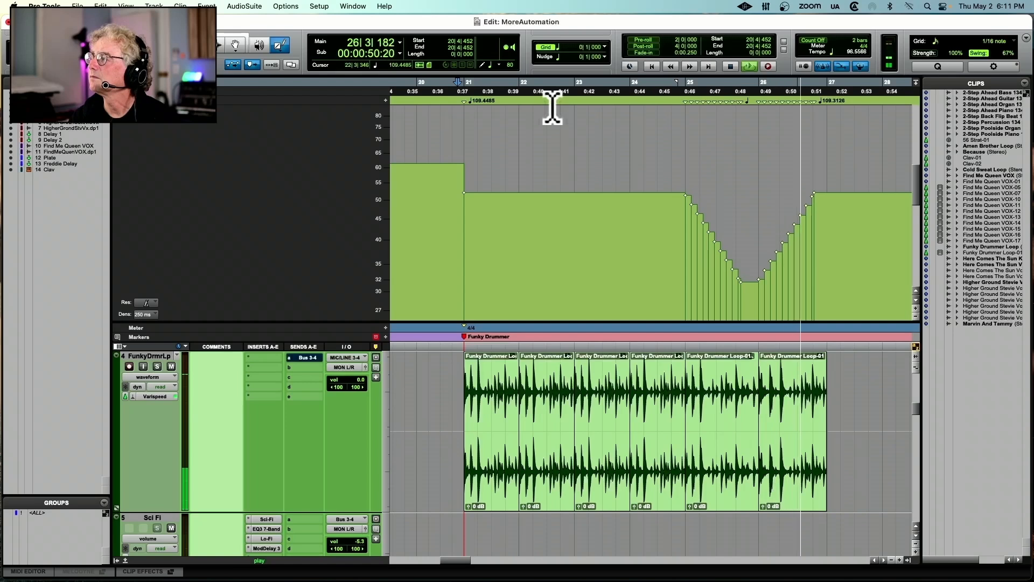
key(space)
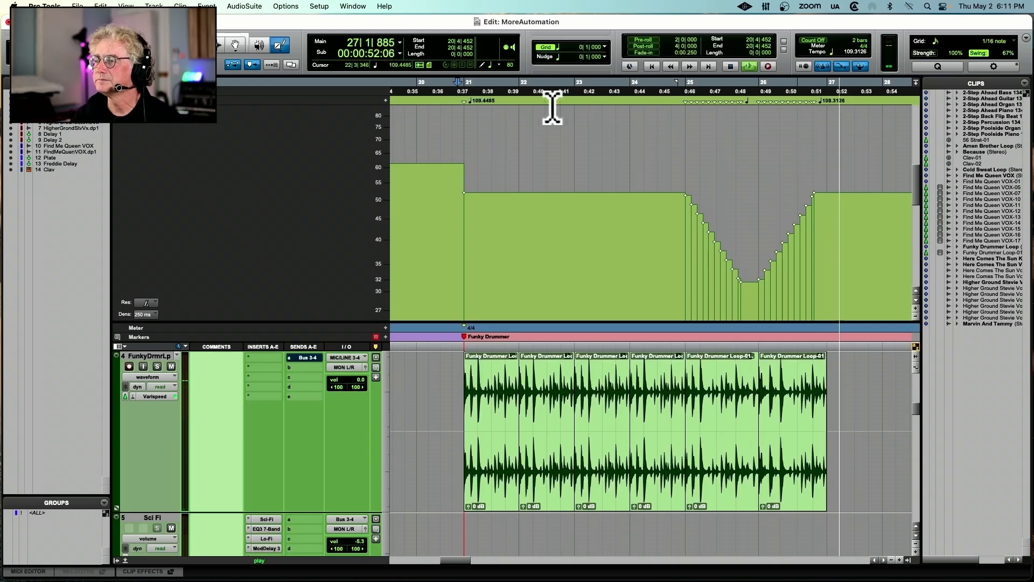
key(space)
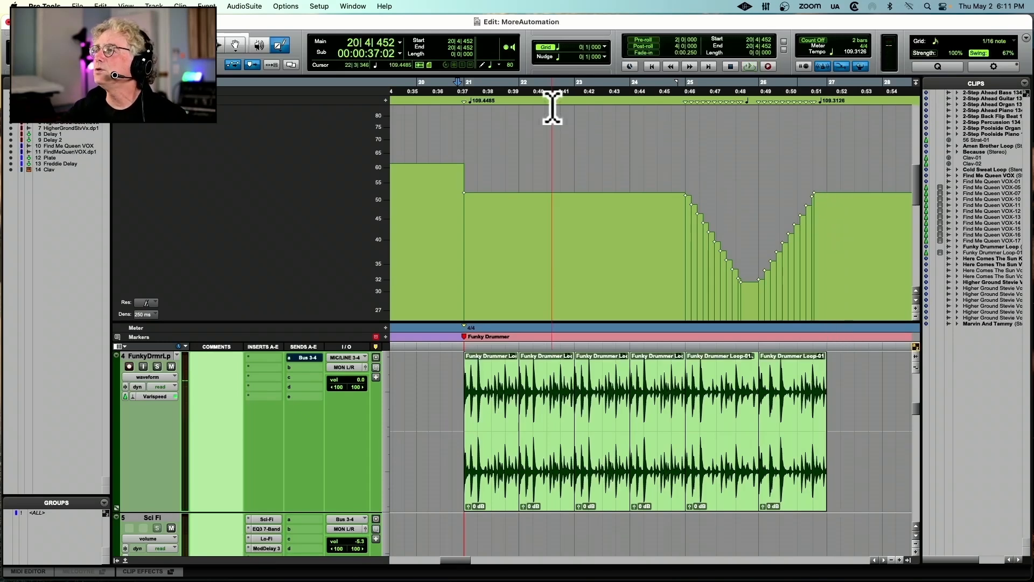
click(127, 100)
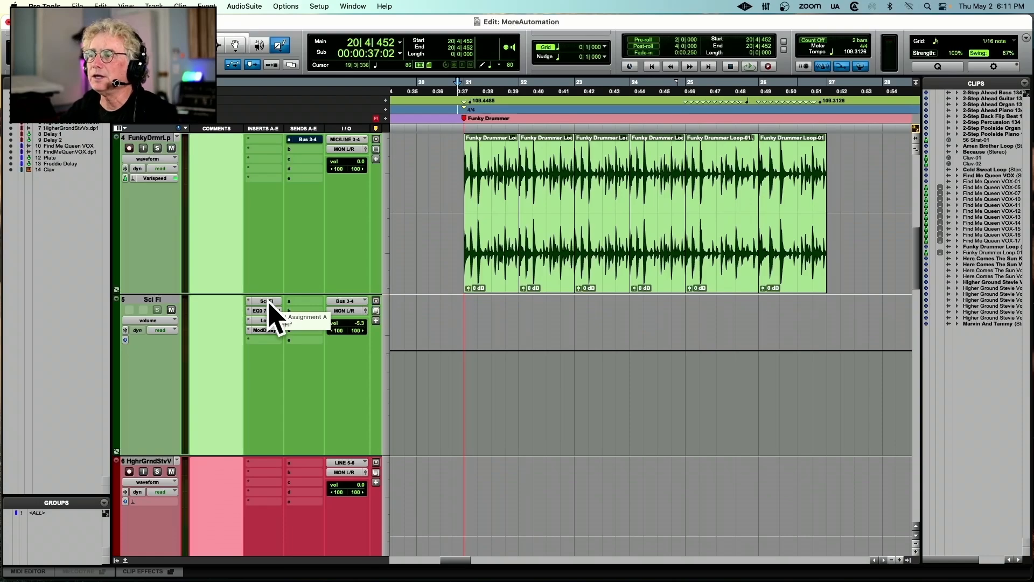
Step: Open the Sci-Fi insert on the Sci Fi track and turn off its window's target setting
click(270, 303)
drag(580, 291, 291, 124)
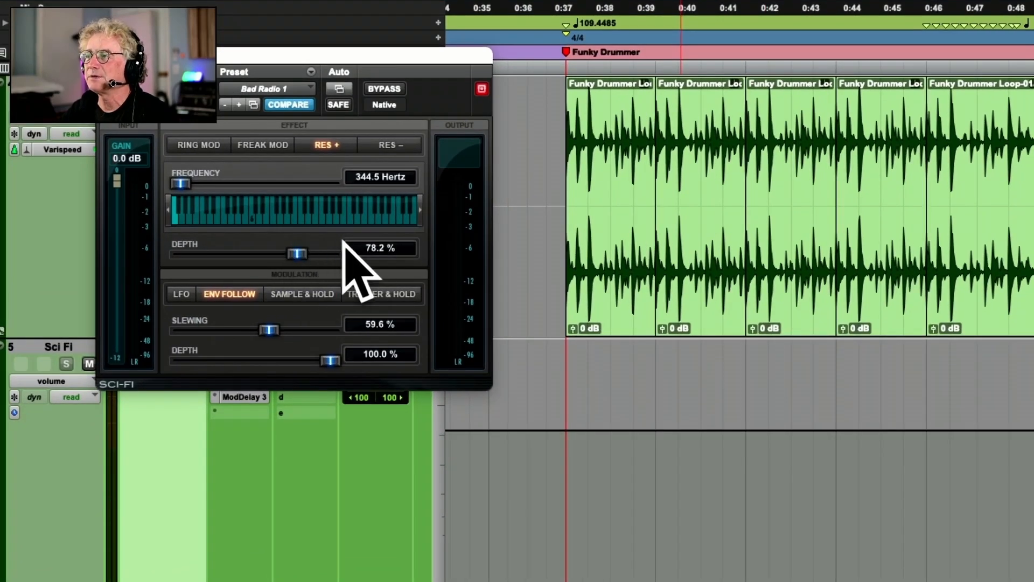
click(481, 89)
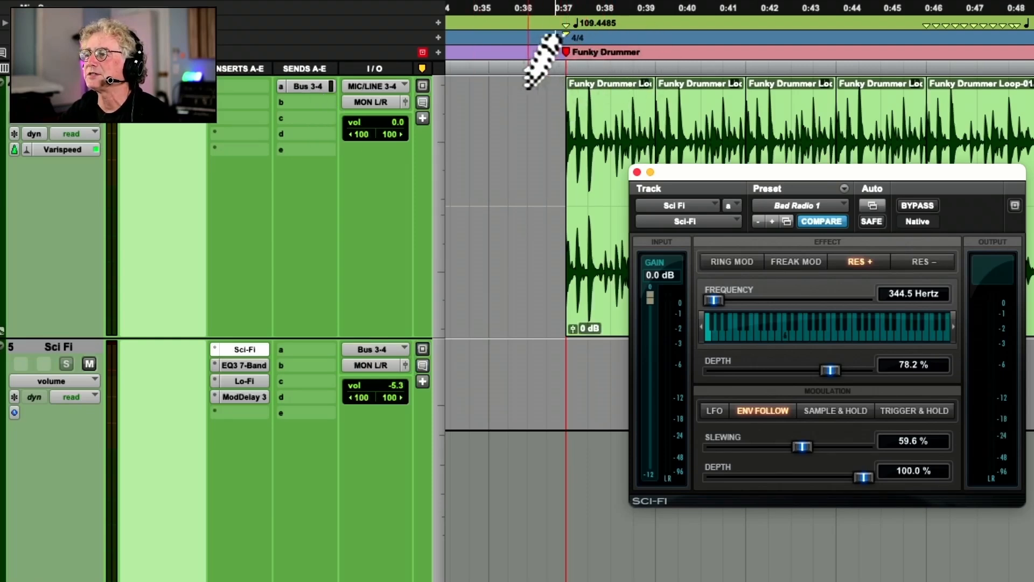
Step: Bypass the EQ3 7-Band, Lo-Fi and ModDelay 3 inserts on the Sci Fi track
super+click(250, 366)
super+click(250, 380)
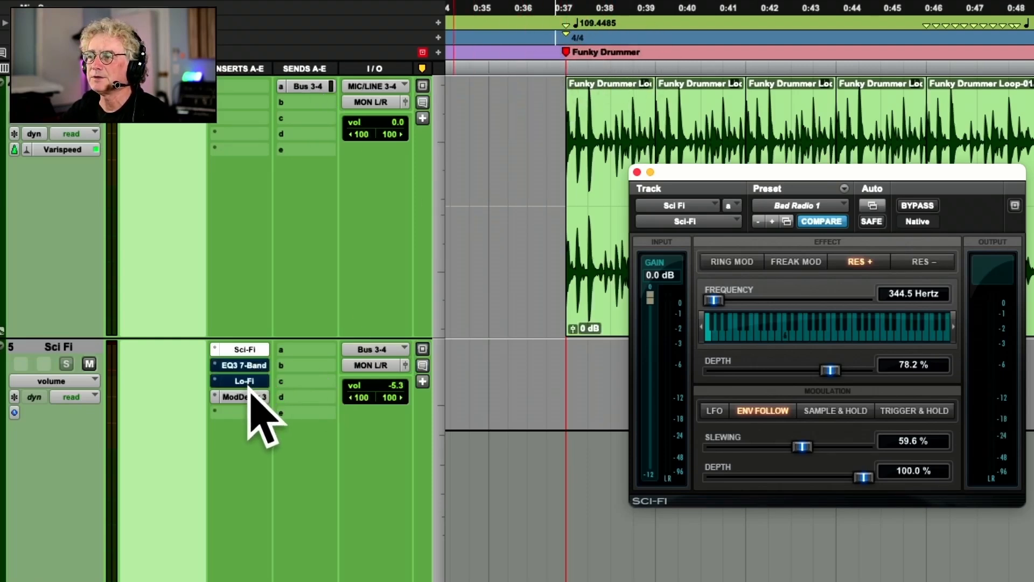
super+click(249, 396)
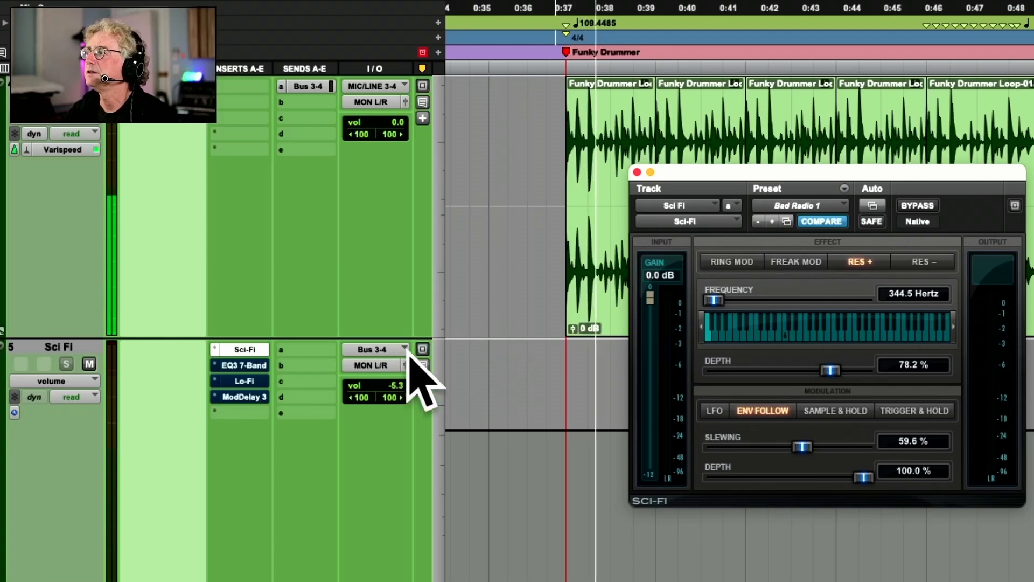
Step: Audition the Sci-Fi effect by playing the drum loop from about bar 23, and close the plug-in window
drag(737, 181, 160, 111)
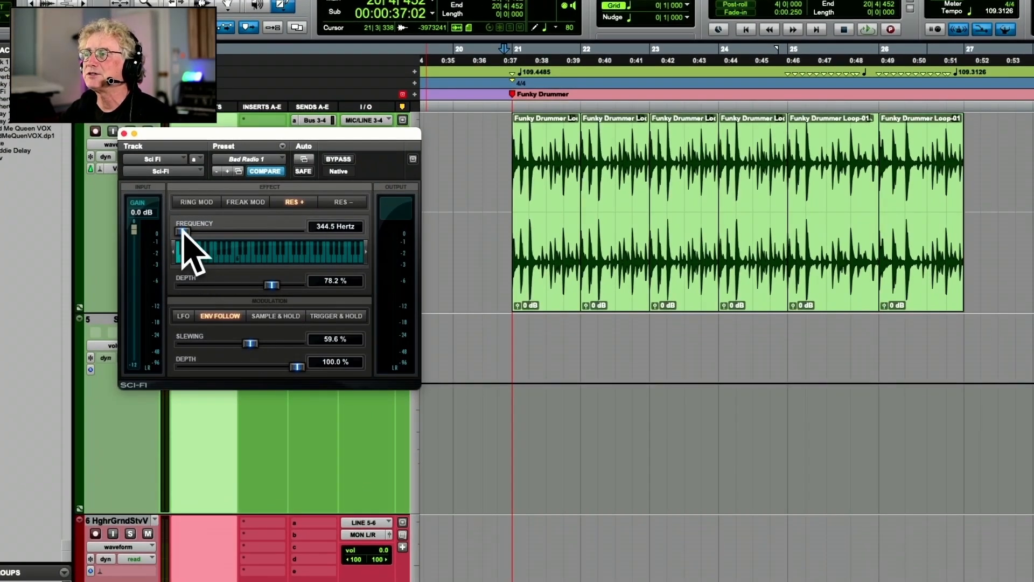
key(space)
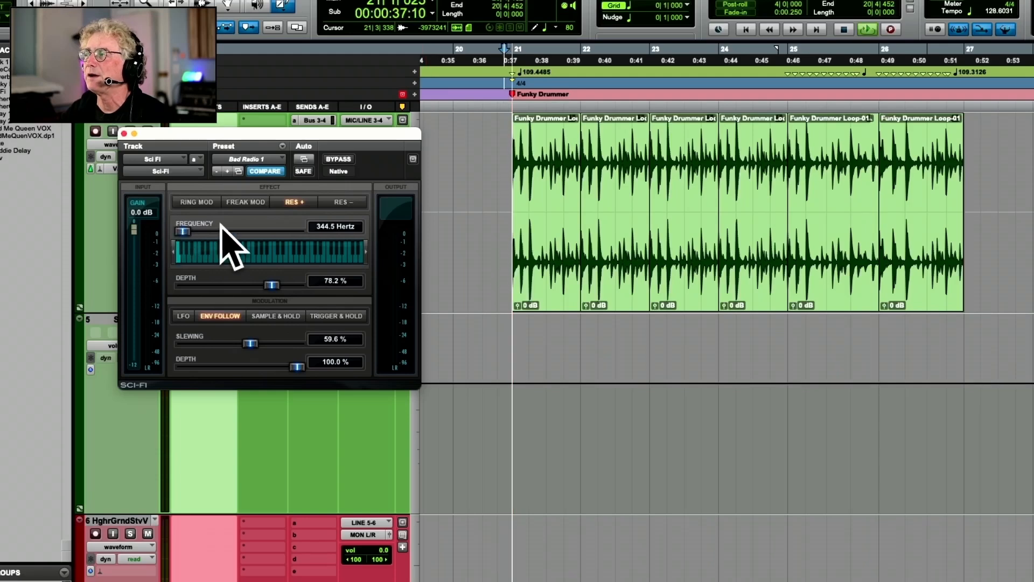
key(space)
click(670, 92)
key(space)
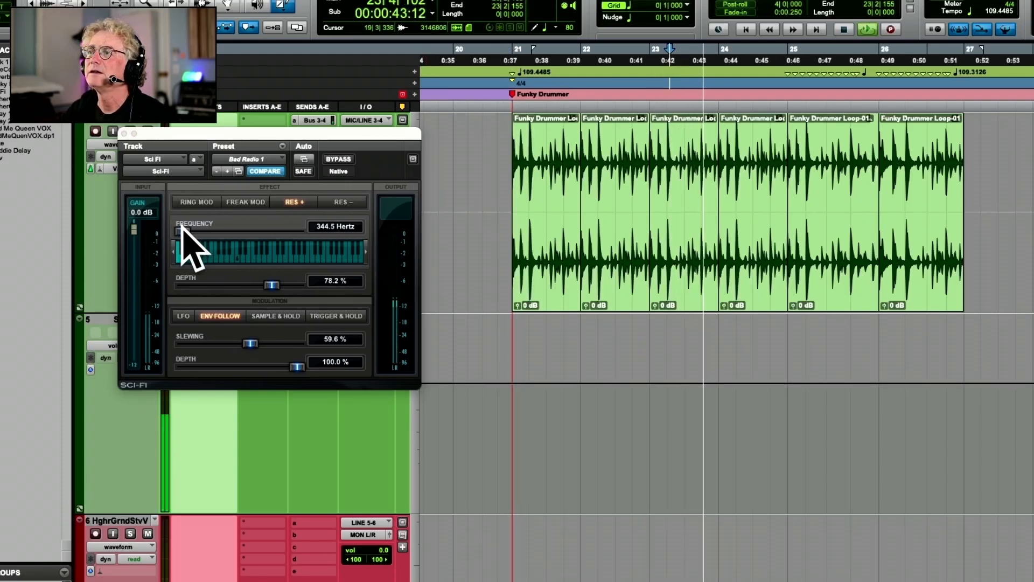
mouse_move(182, 227)
mouse_down()
mouse_move(240, 226)
mouse_move(179, 229)
mouse_up()
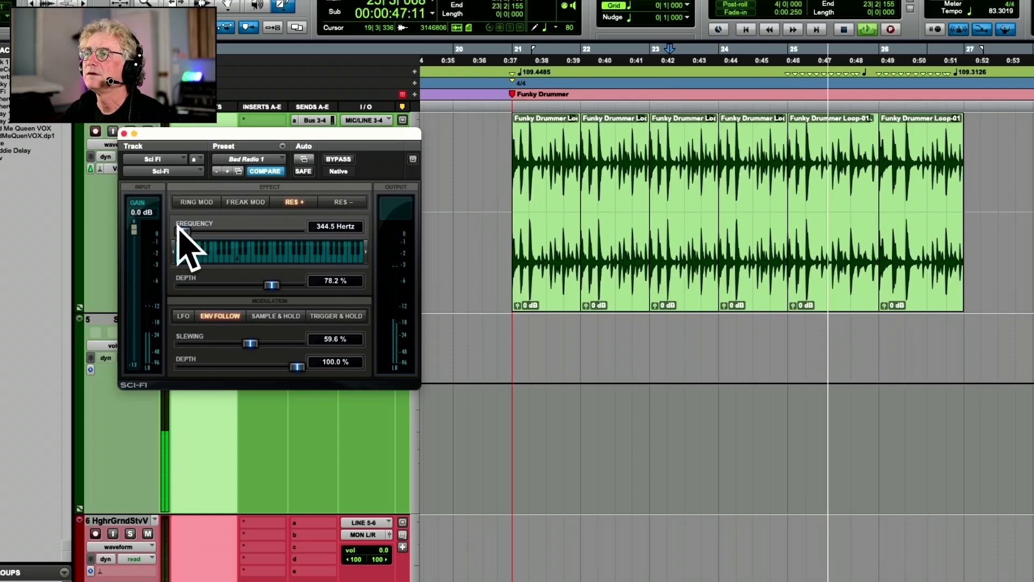
key(space)
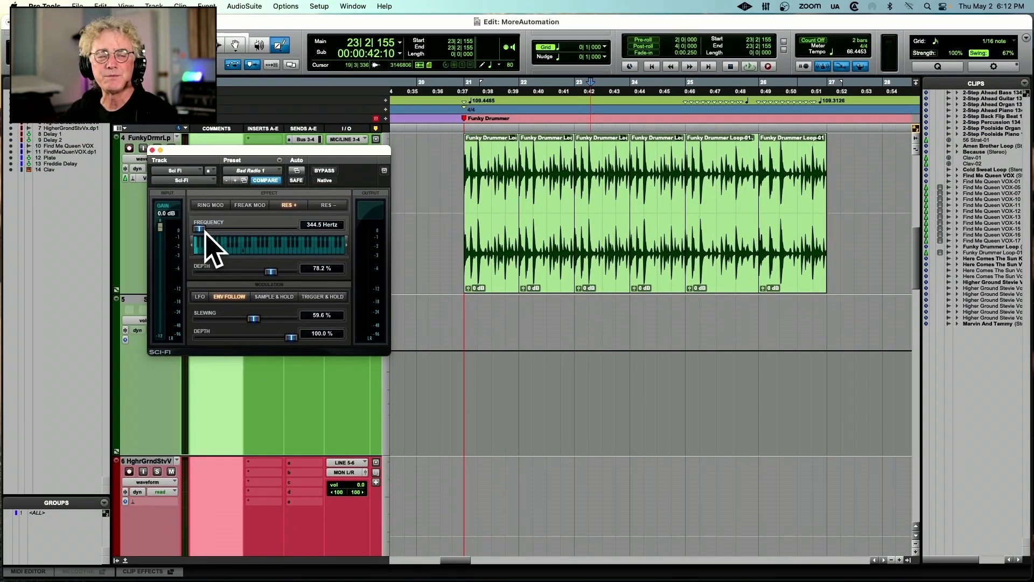
click(152, 150)
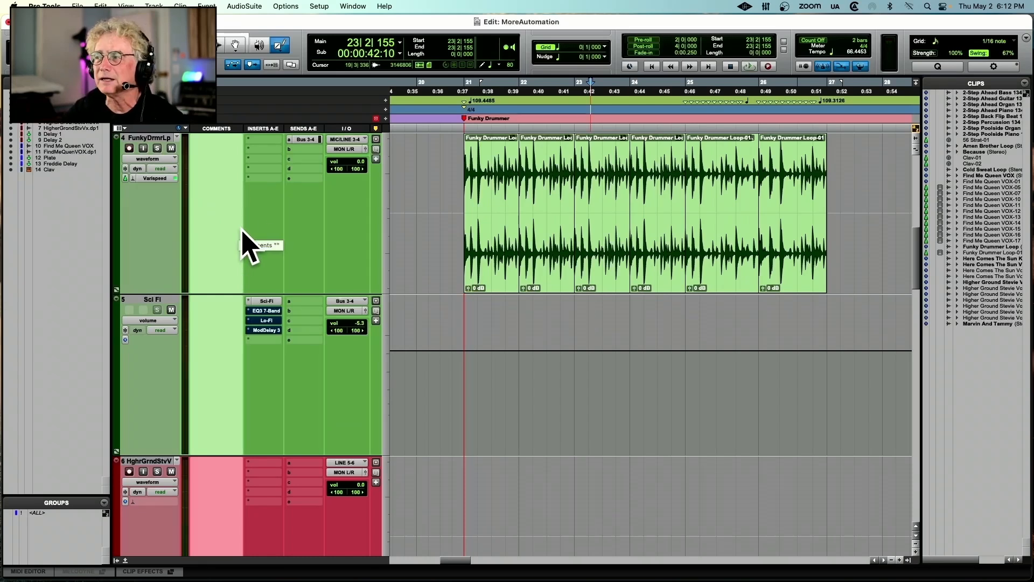
Step: Take the Sci Fi track's EQ3 7-Band out of bypass and play the drum loop from just before bar 22
click(265, 310)
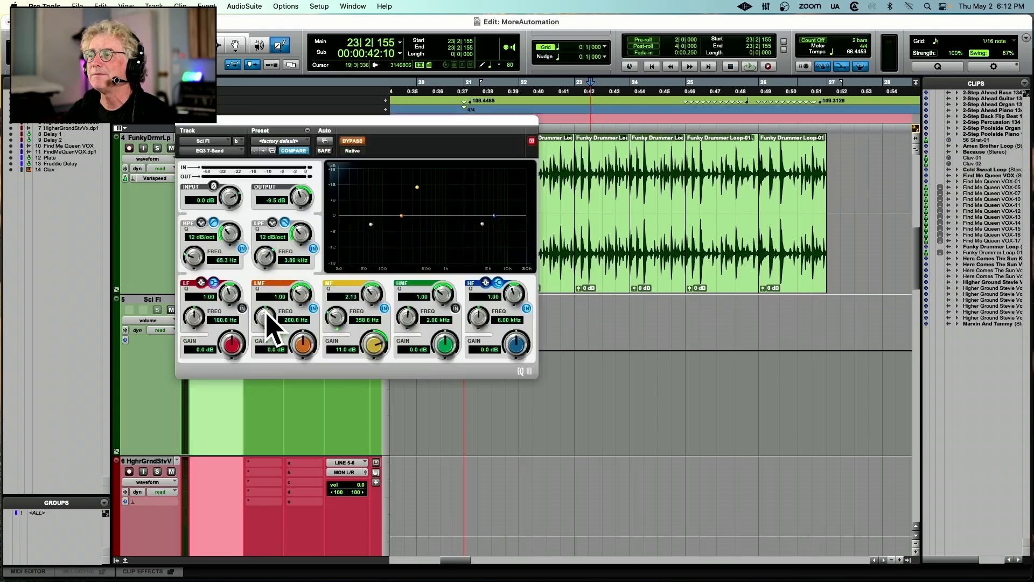
click(353, 141)
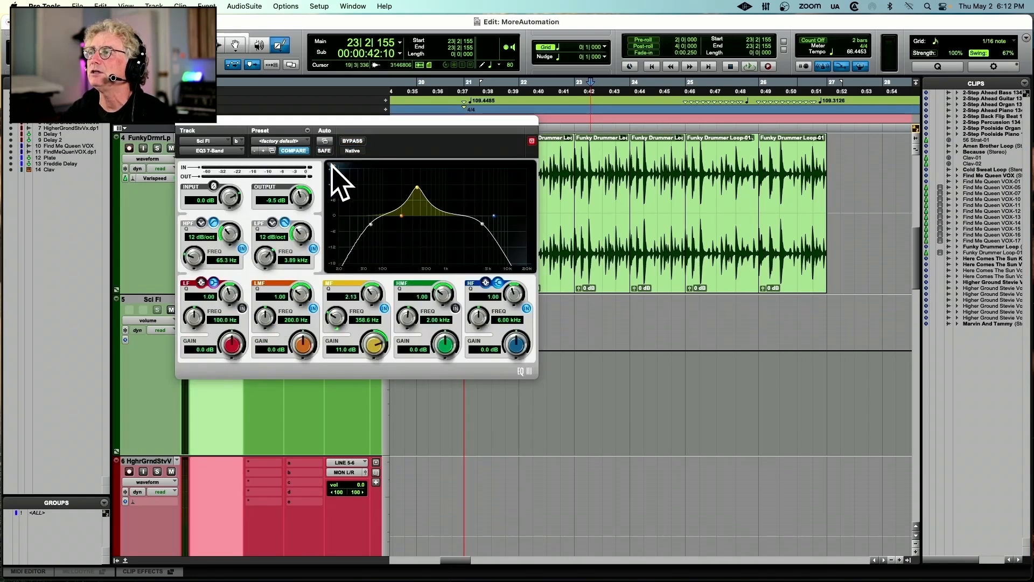
drag(312, 130, 522, 272)
click(519, 120)
key(space)
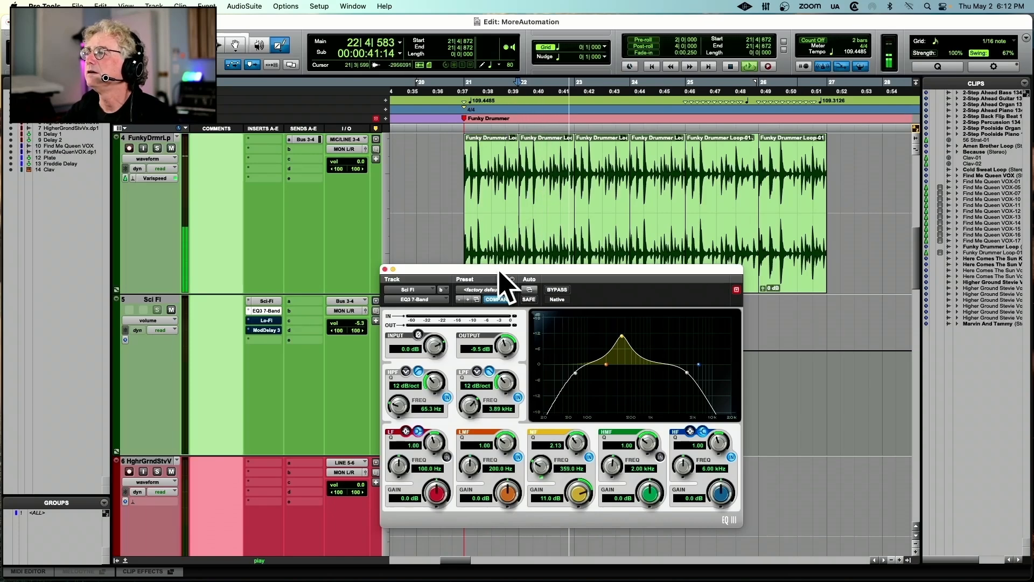
key(space)
Step: Show the Bus 3-4 send automation on the FunkyDrmrLp track and reposition the EQ window
click(164, 154)
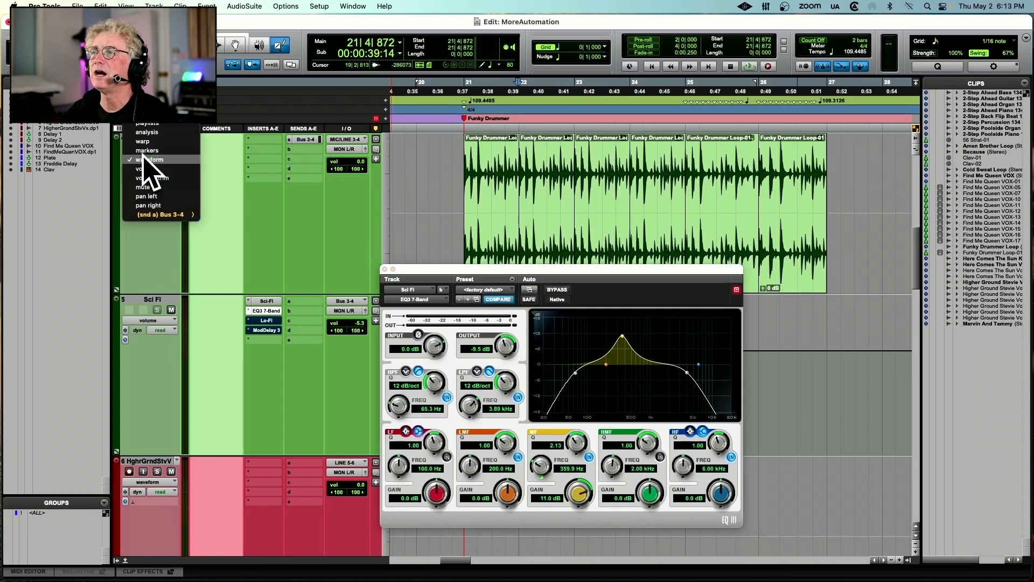
click(145, 201)
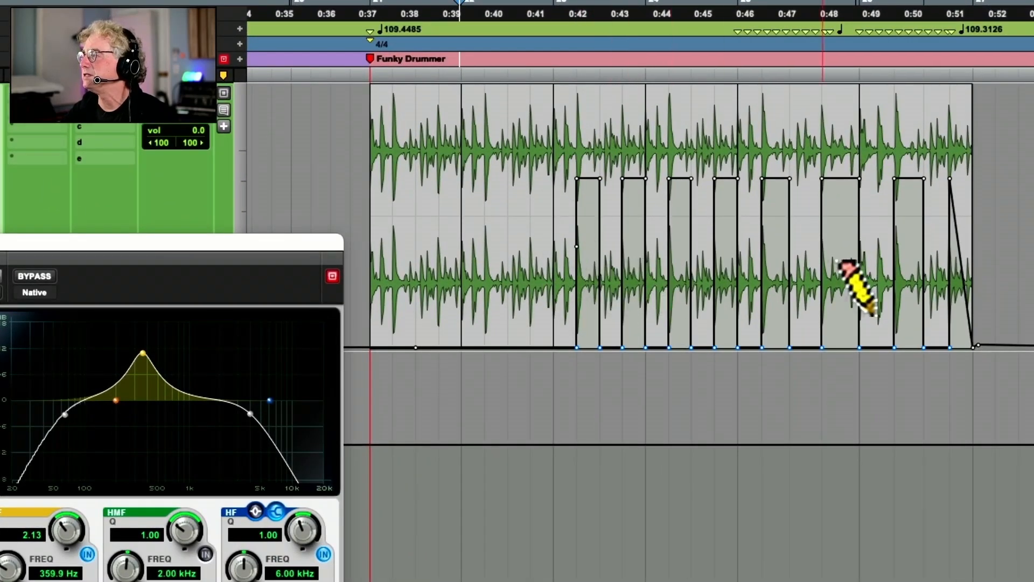
drag(336, 242, 537, 111)
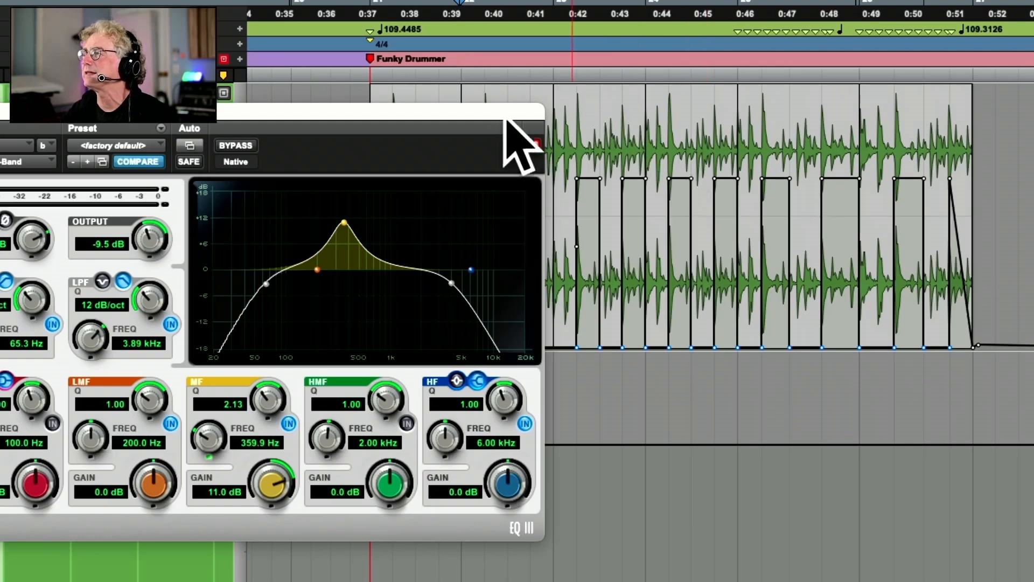
drag(497, 117, 557, 85)
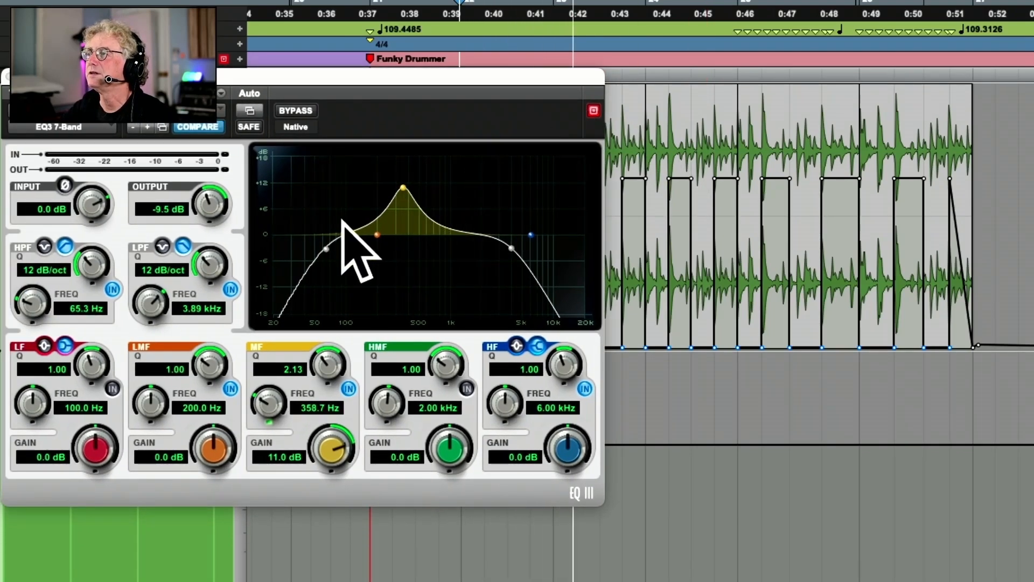
Step: Play the drum loop through the EQ3 7-Band to check the moving mid-frequency boost
key(space)
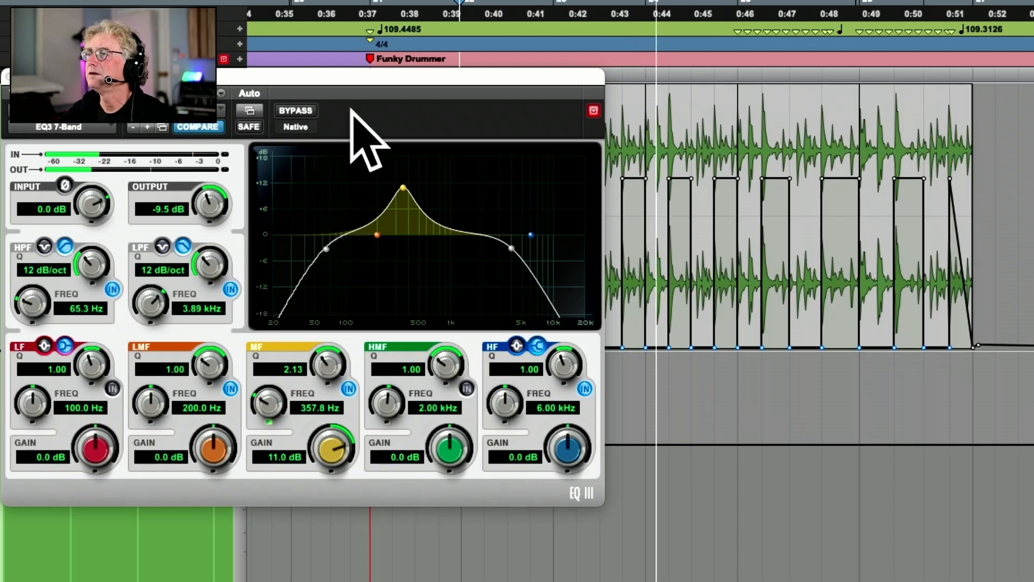
key(space)
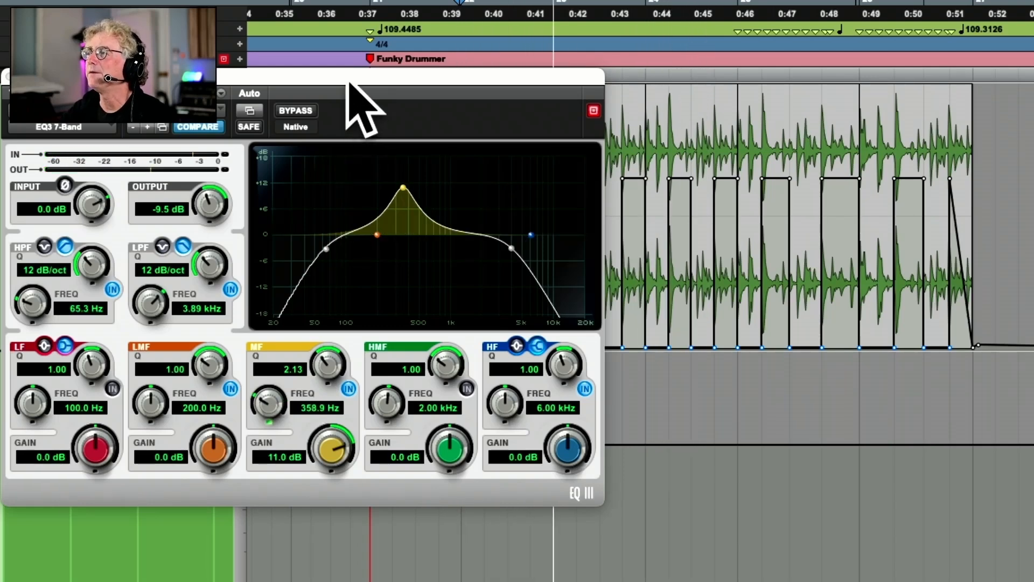
key(space)
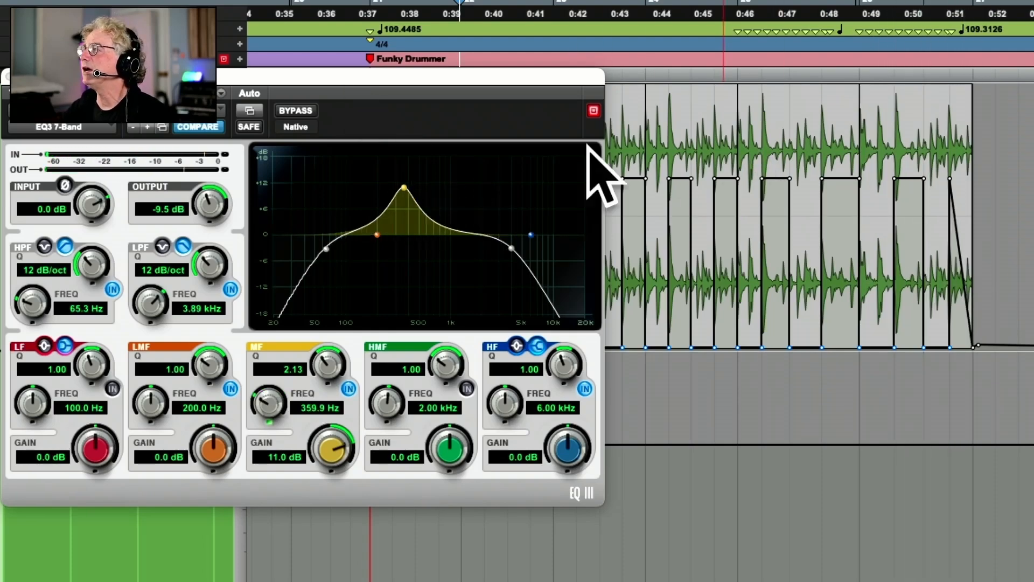
Step: Switch the EQ's high-pass and low-pass filters off and back on to compare the curve
drag(378, 80, 600, 128)
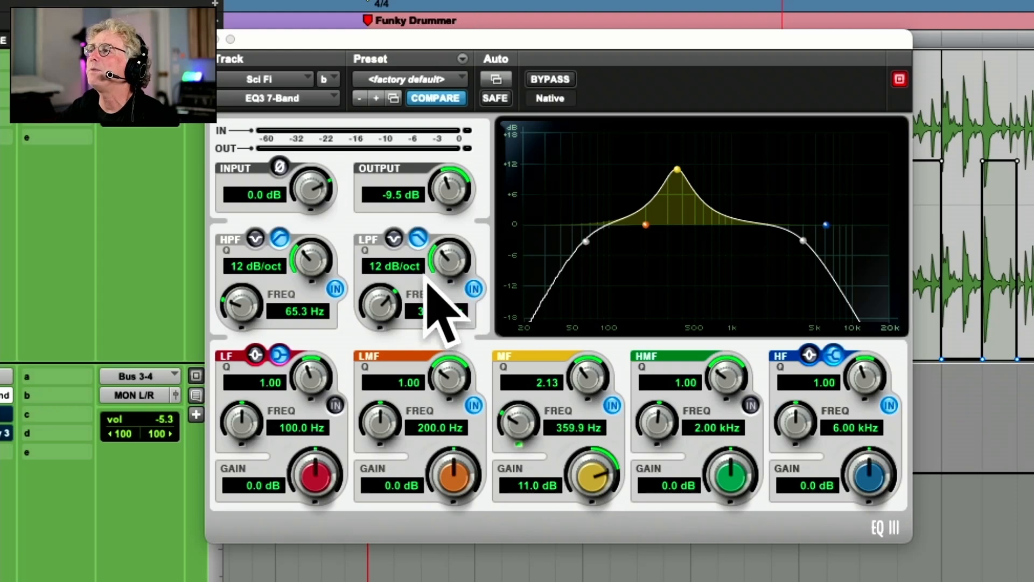
click(335, 289)
click(474, 289)
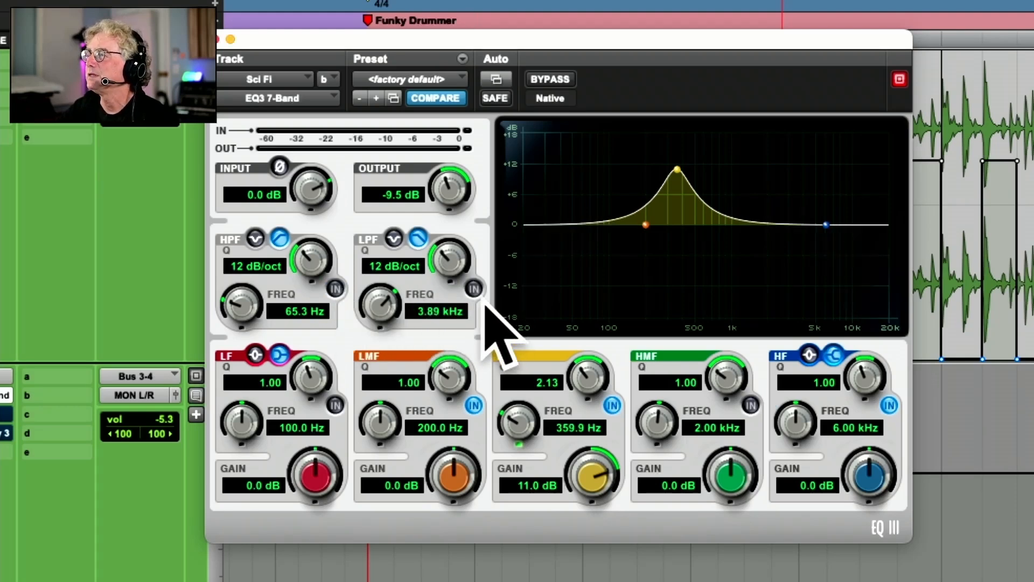
click(335, 289)
click(474, 289)
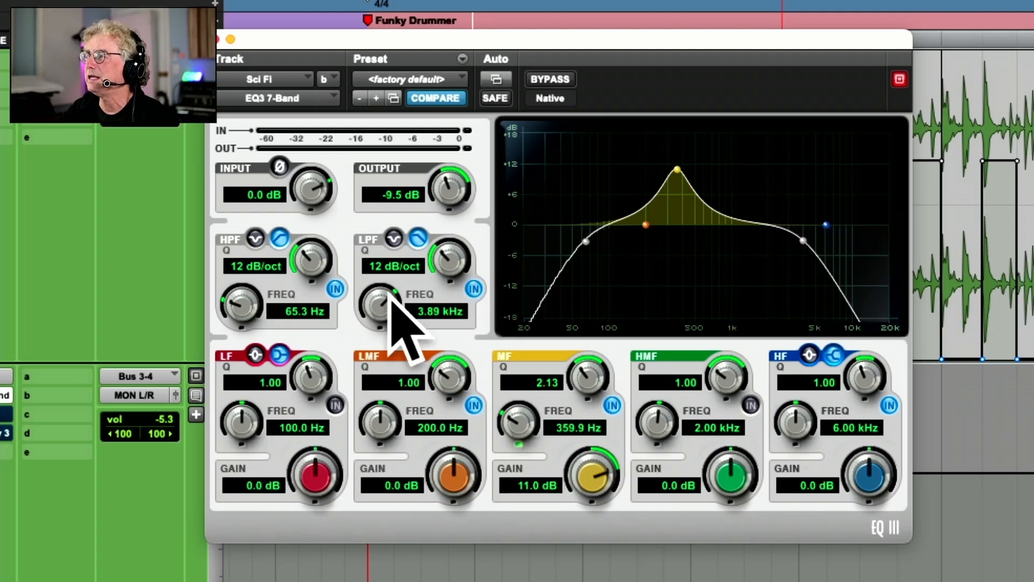
Step: Set the EQ's high-pass frequency to 78.2 Hz and its low-pass frequency to 4.04 kHz
drag(247, 300, 245, 304)
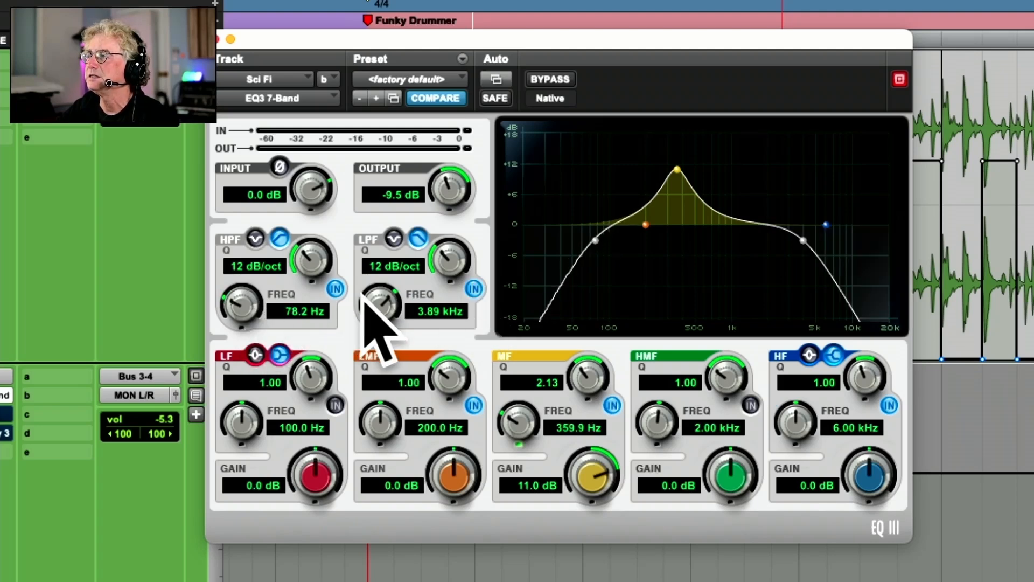
drag(362, 289, 373, 314)
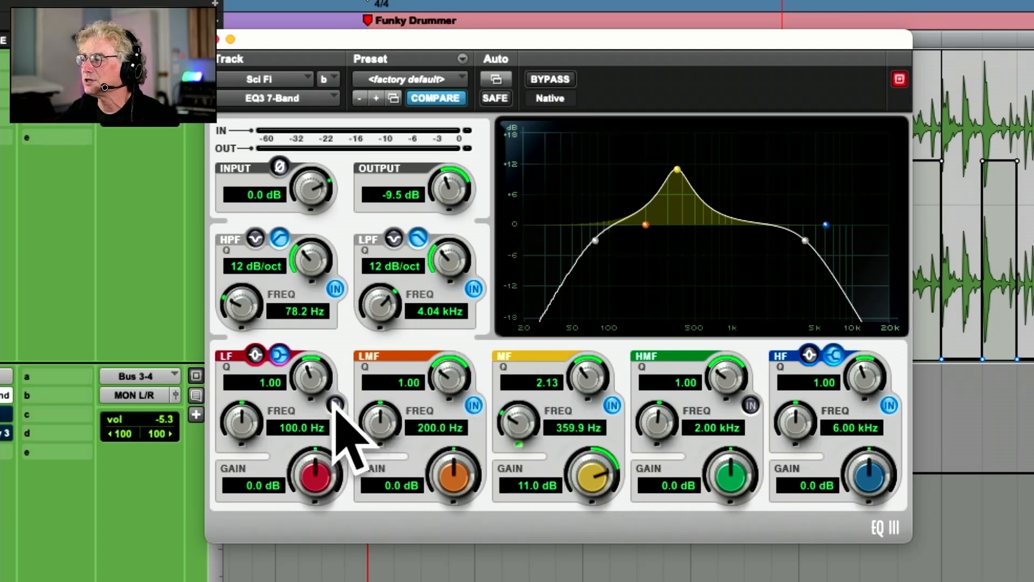
Step: Switch off the EQ's HF band and review the EQ3 7-Band parameters available for plug-in automation
click(889, 405)
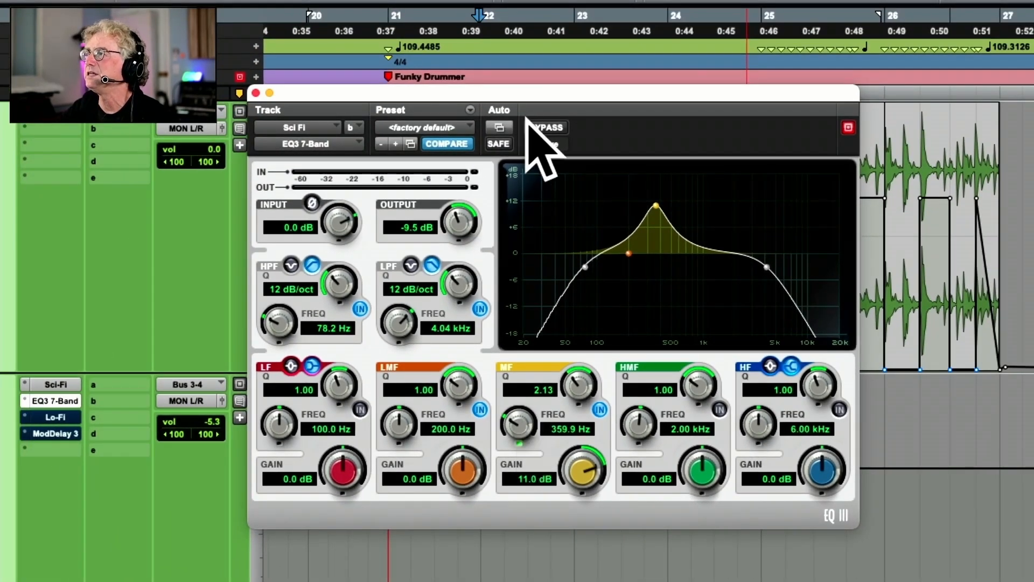
click(499, 128)
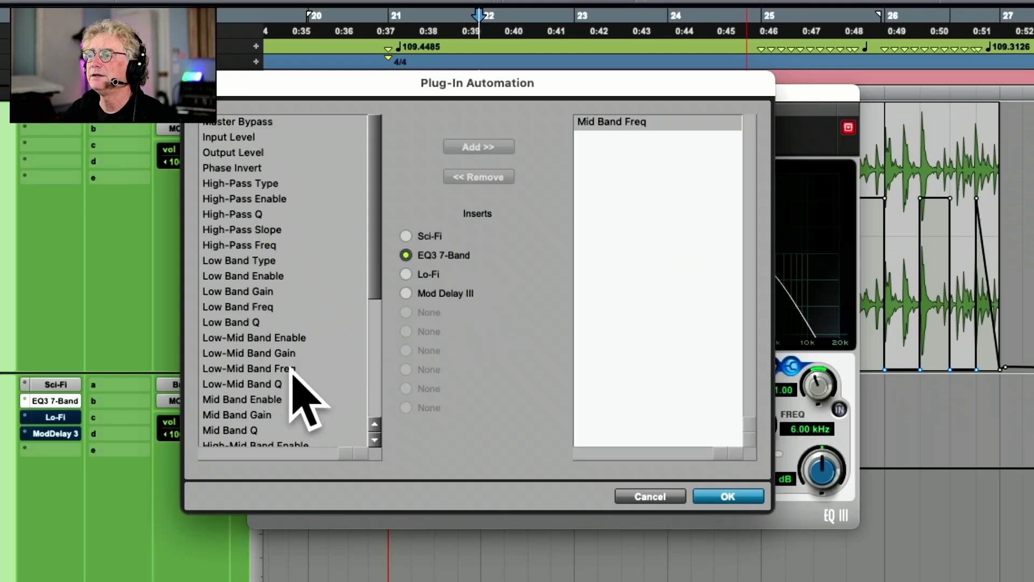
scroll(301, 396, down, 3)
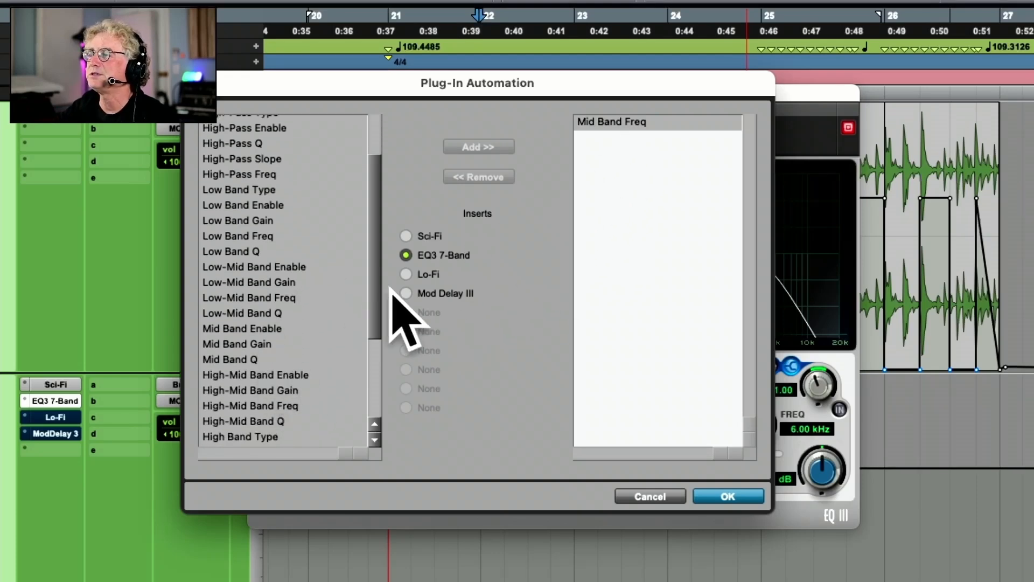
click(735, 494)
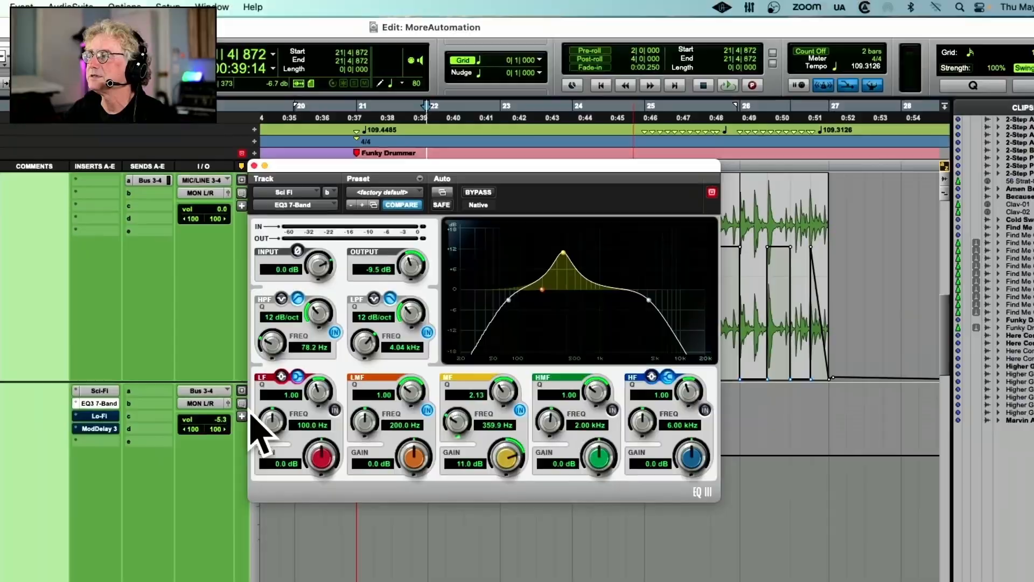
Step: Raise the Sci Fi track's Mid Band Freq automation on beat 4 of bar 25 to about 1.51 kHz and play the passage
drag(381, 165, 106, 207)
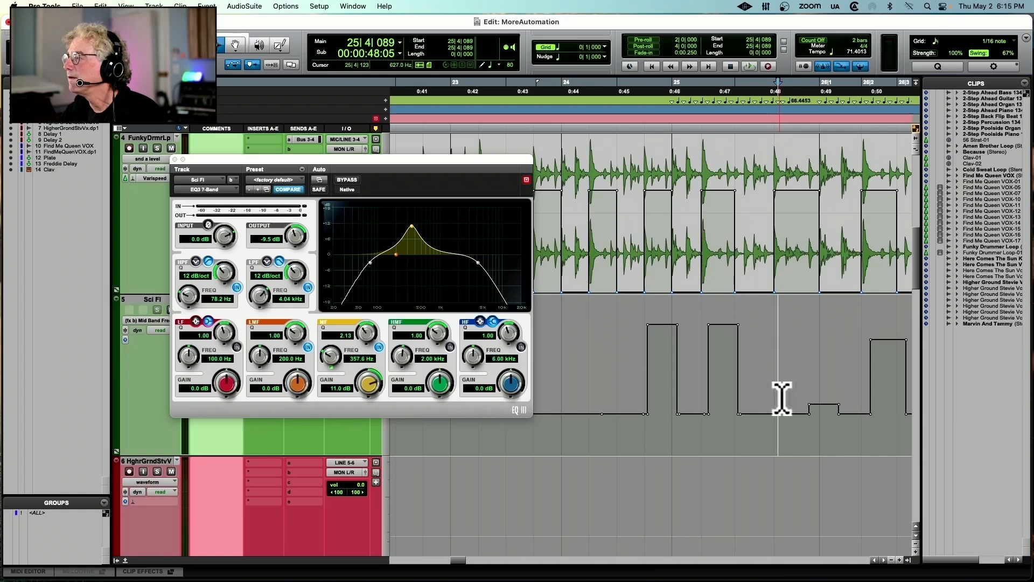
key(super+v)
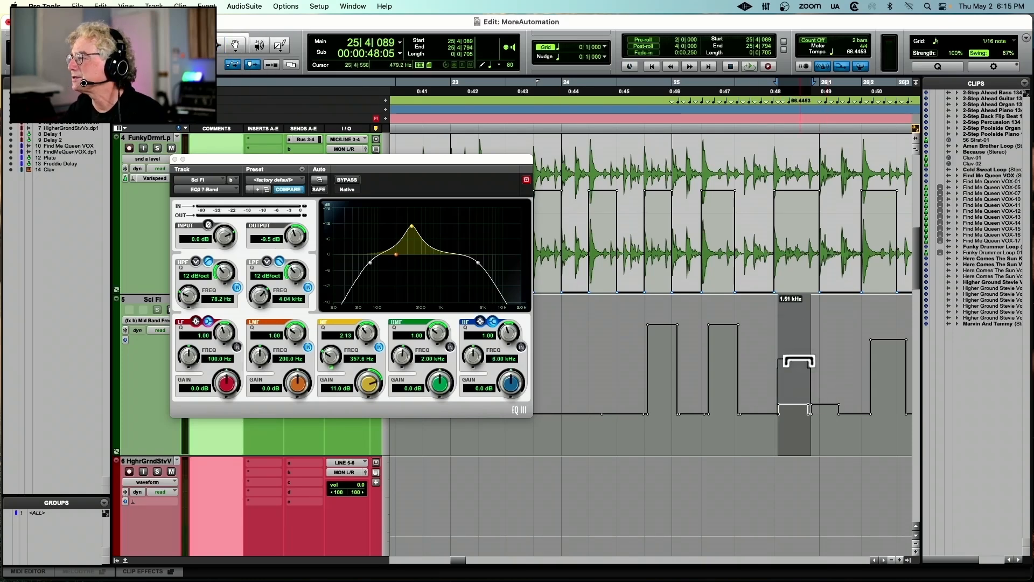
drag(799, 361, 799, 361)
scroll(799, 361, right, 5)
scroll(799, 361, left, 4)
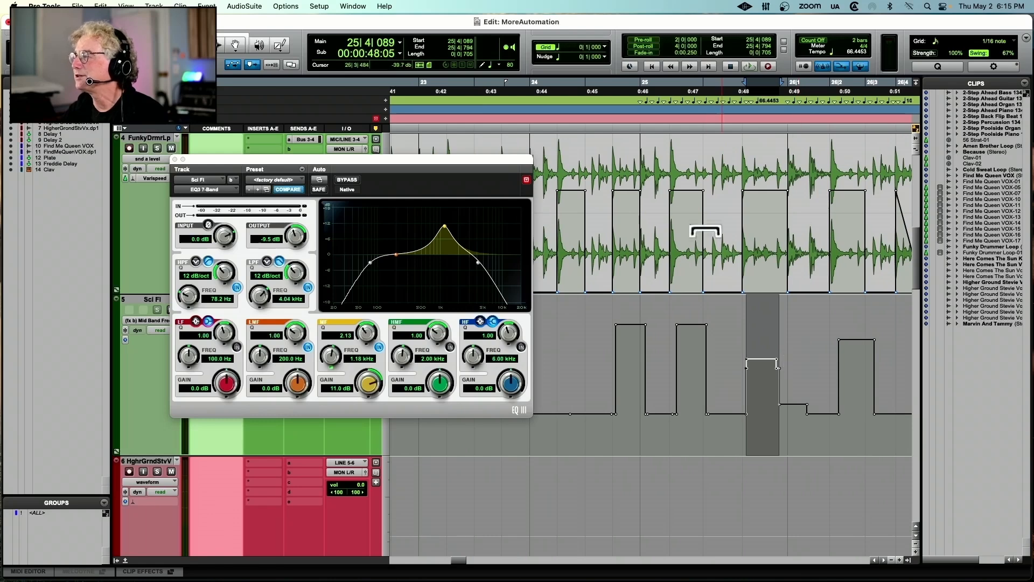
click(600, 100)
key(space)
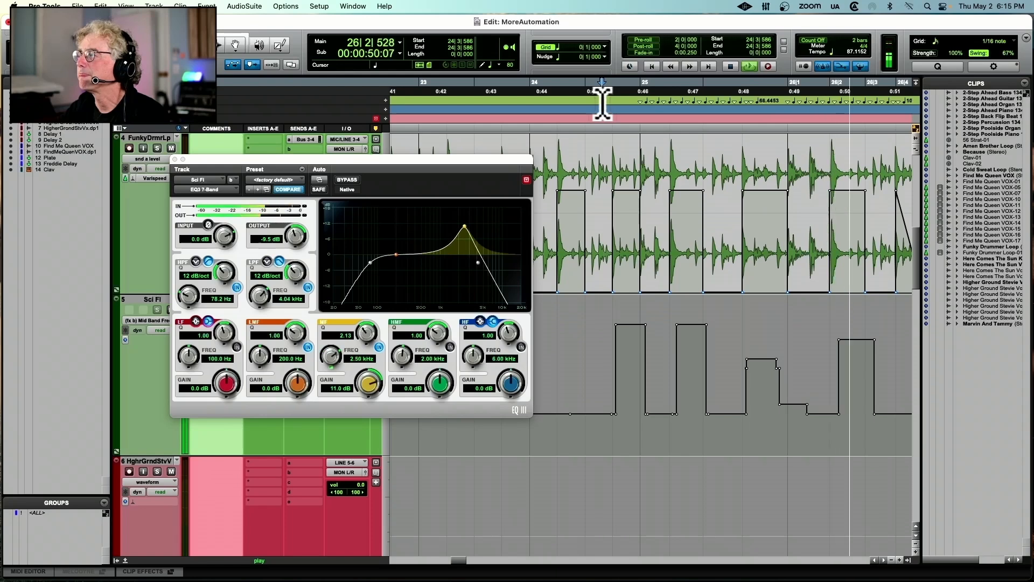
key(space)
Step: Lower the Mid Band Freq plateaus on beat 2 of bars 25 and 26, raise the one on beat 4 of bar 25, and play the passage
click(235, 43)
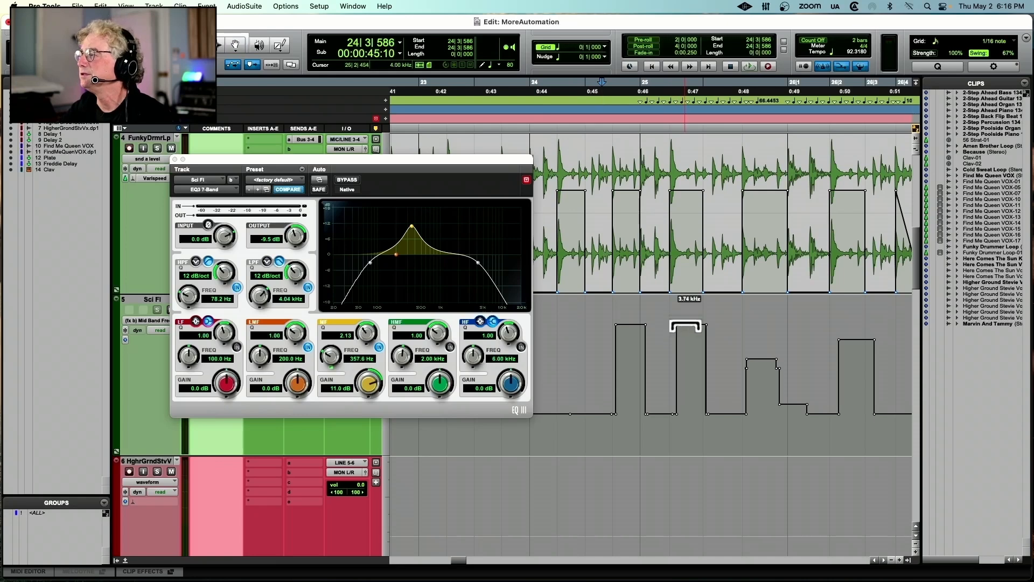
drag(688, 365, 692, 381)
drag(760, 339, 761, 331)
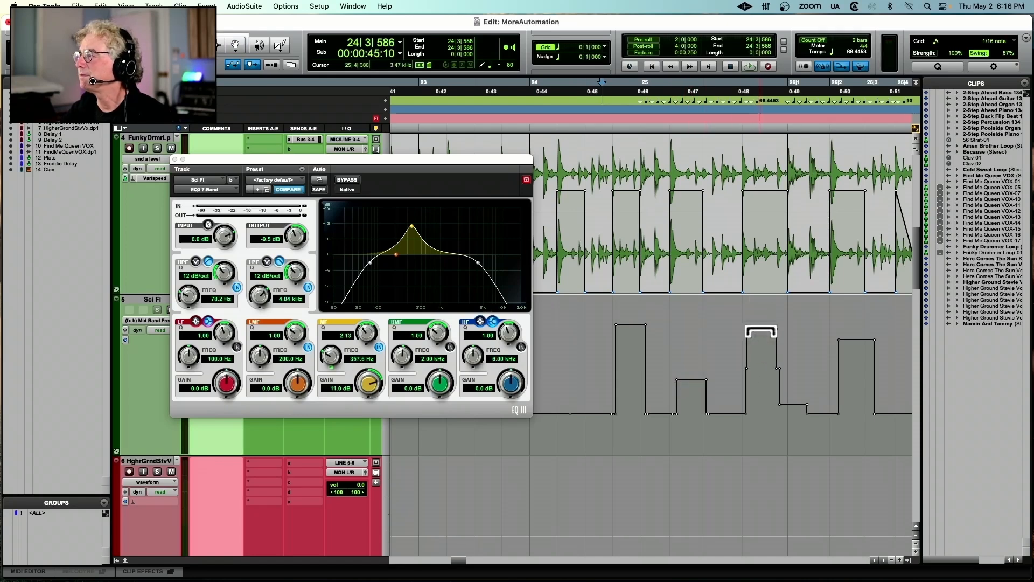
drag(858, 387, 858, 384)
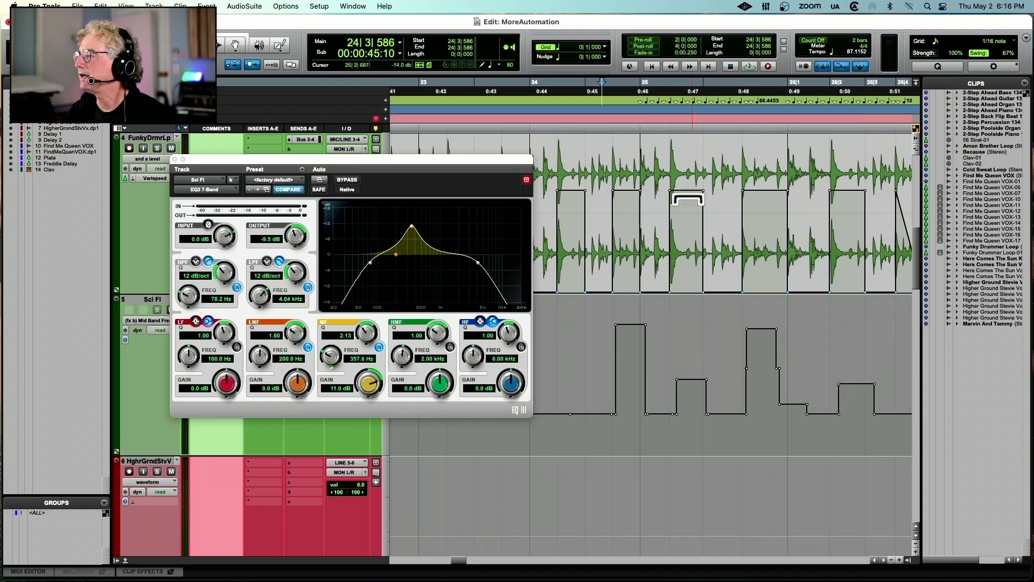
click(613, 117)
key(space)
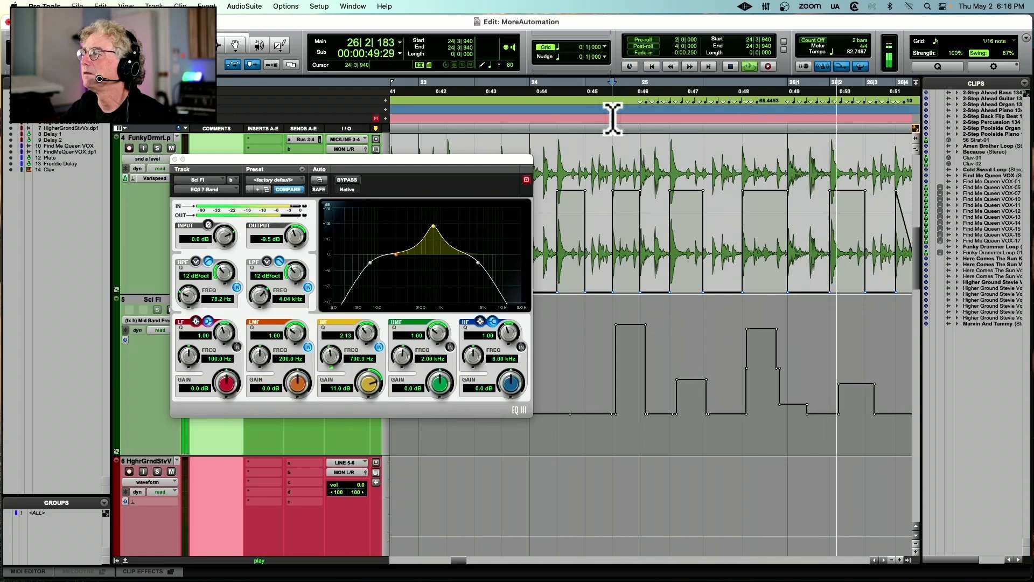
key(space)
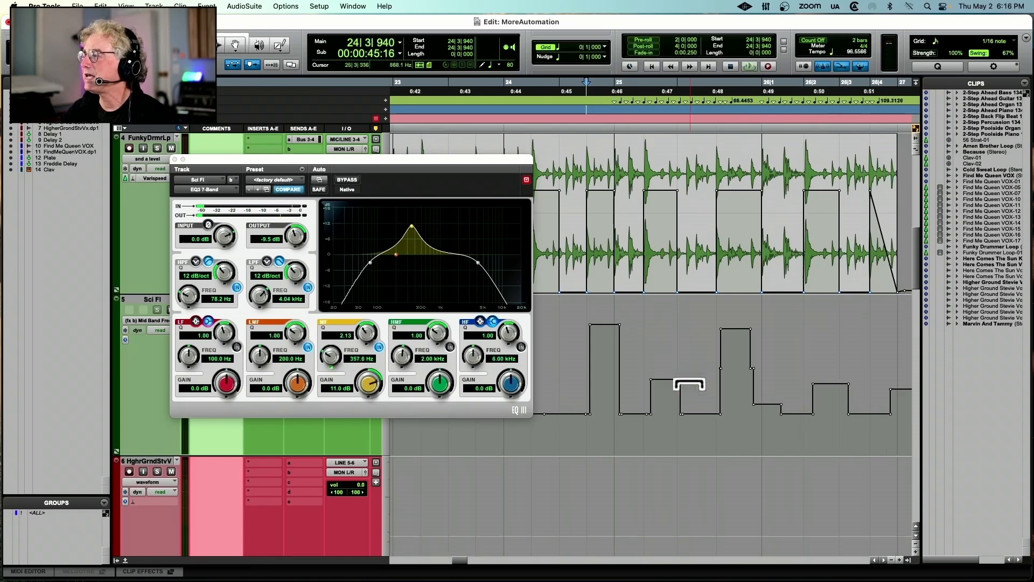
Step: Lower the Mid Band Freq plateaus on beat 2 of bars 25 and 26 below the baseline and play the passage
drag(671, 431, 671, 431)
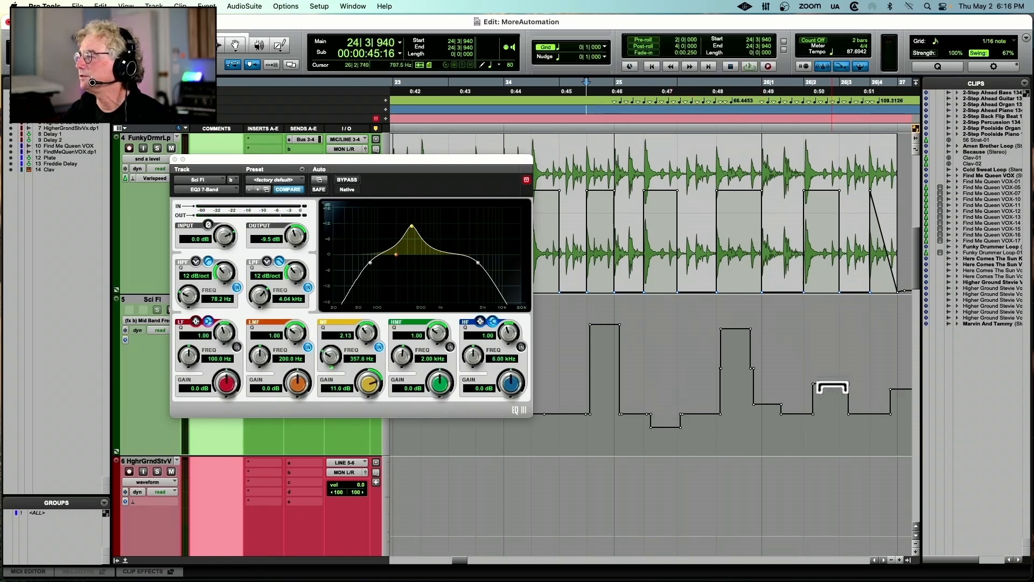
drag(833, 427, 833, 434)
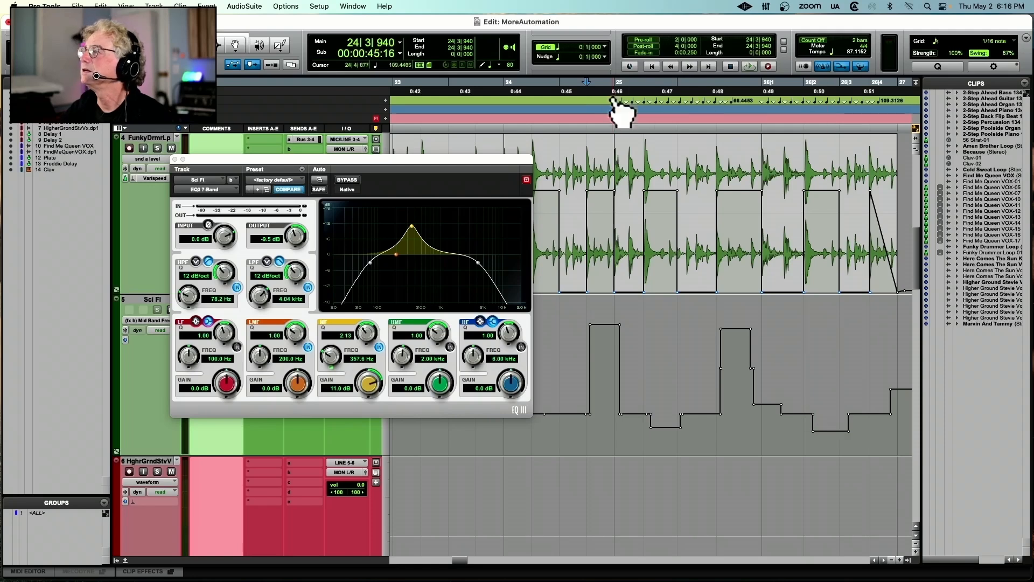
key(space)
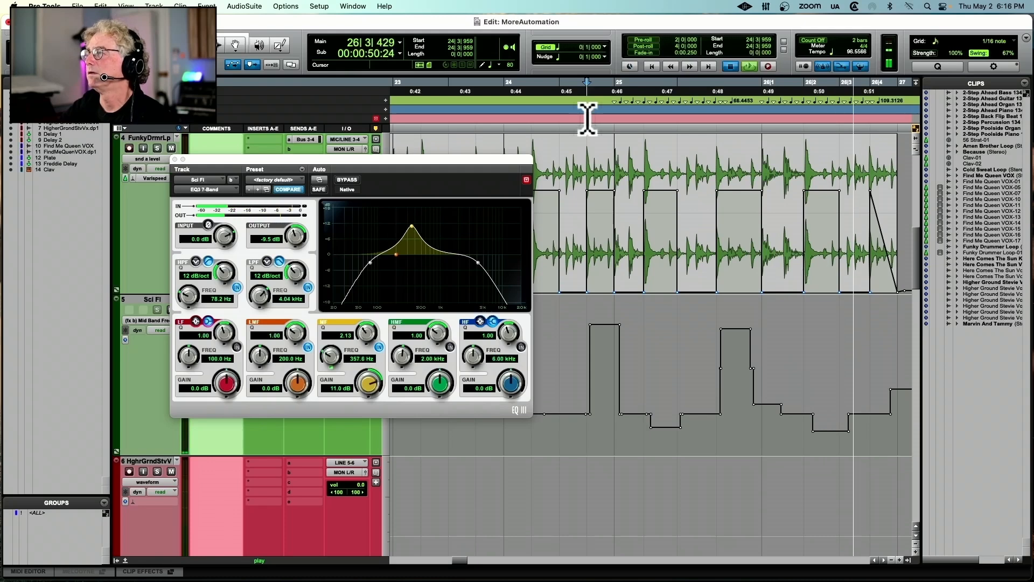
key(space)
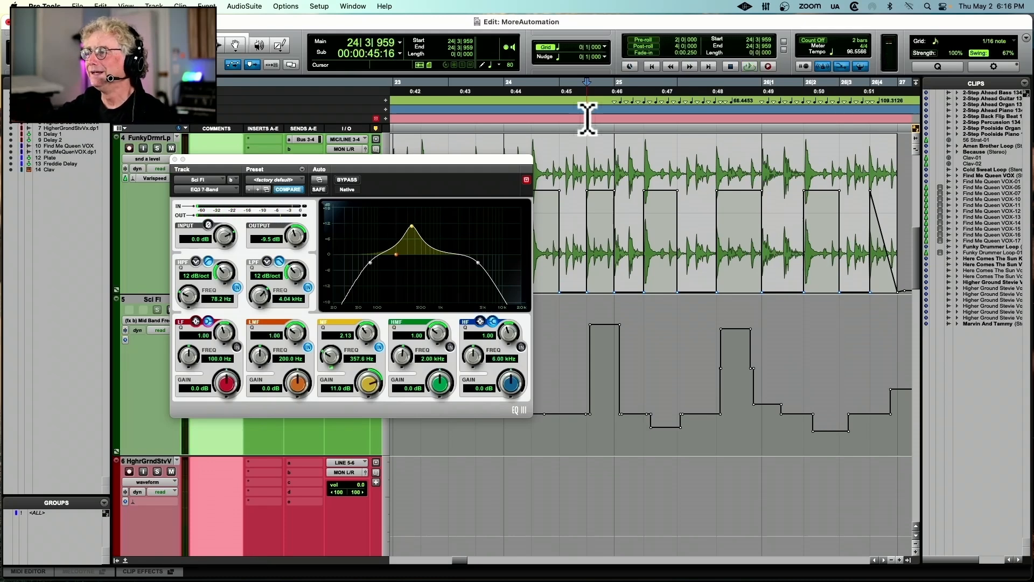
Step: Close the EQ window and browse the multichannel plug-in categories for an insert on the FunkyDrmrLp track
scroll(571, 121, right, 1)
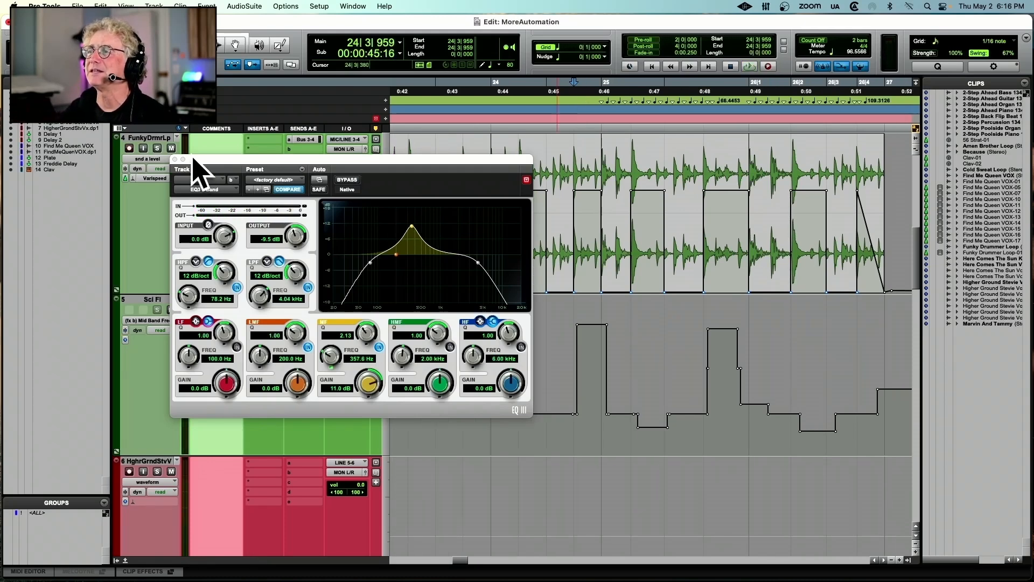
click(175, 160)
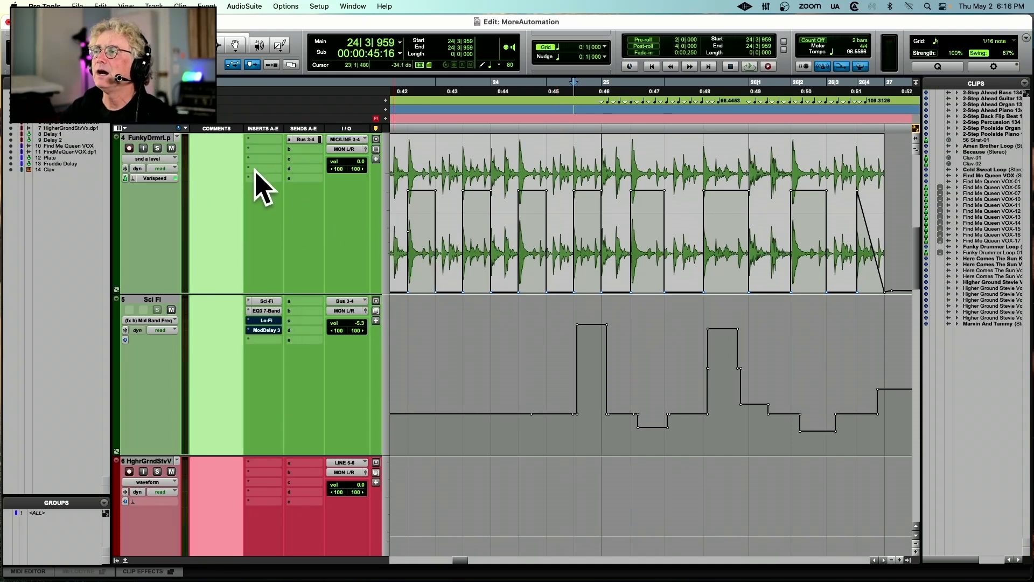
click(253, 142)
mouse_move(264, 142)
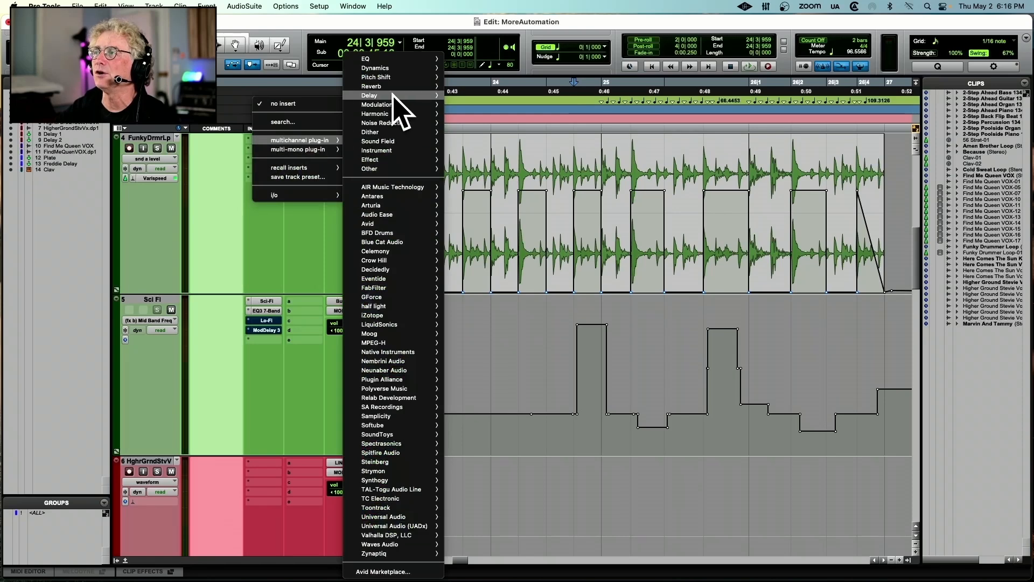
mouse_move(391, 125)
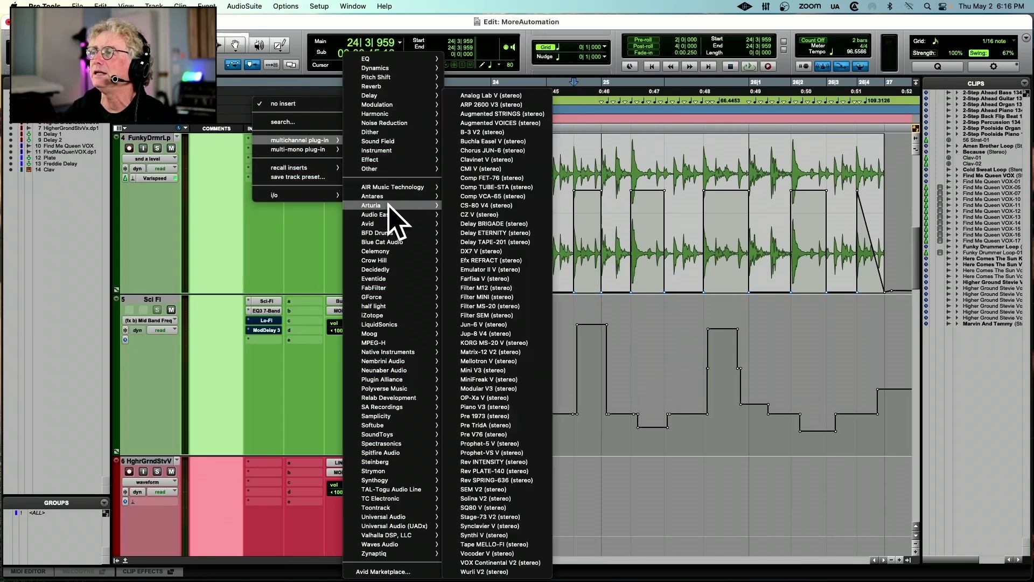
mouse_move(382, 58)
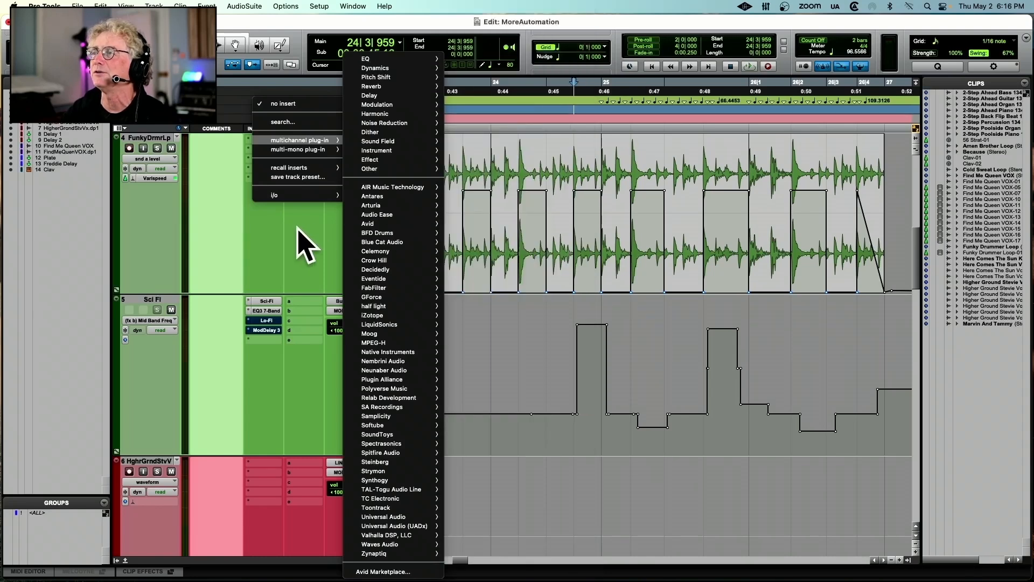
click(308, 242)
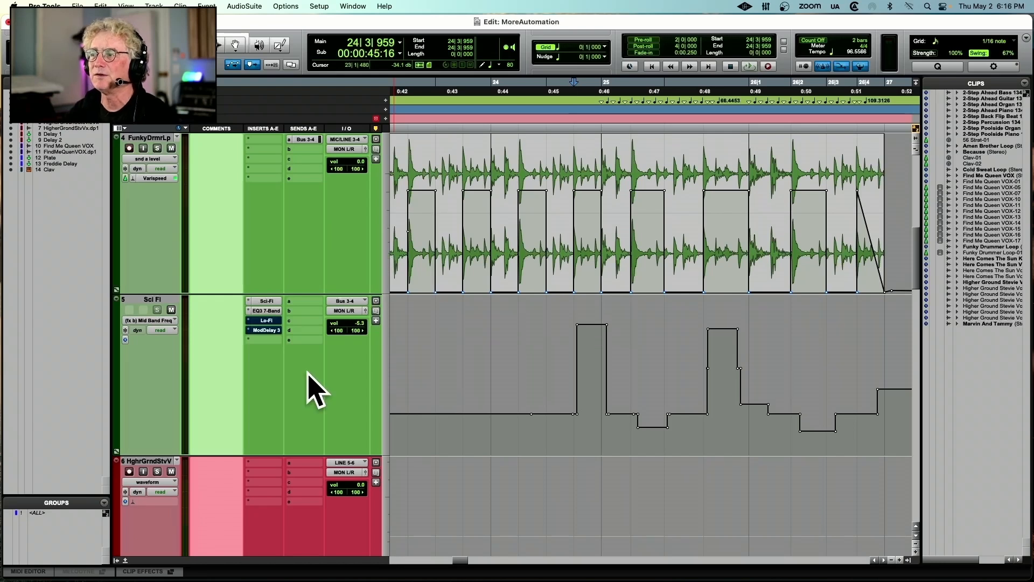
Step: Open the Sci Fi track's Lo-Fi plug-in and play the Funky Drummer loop from just before bar 22 to check it
click(265, 322)
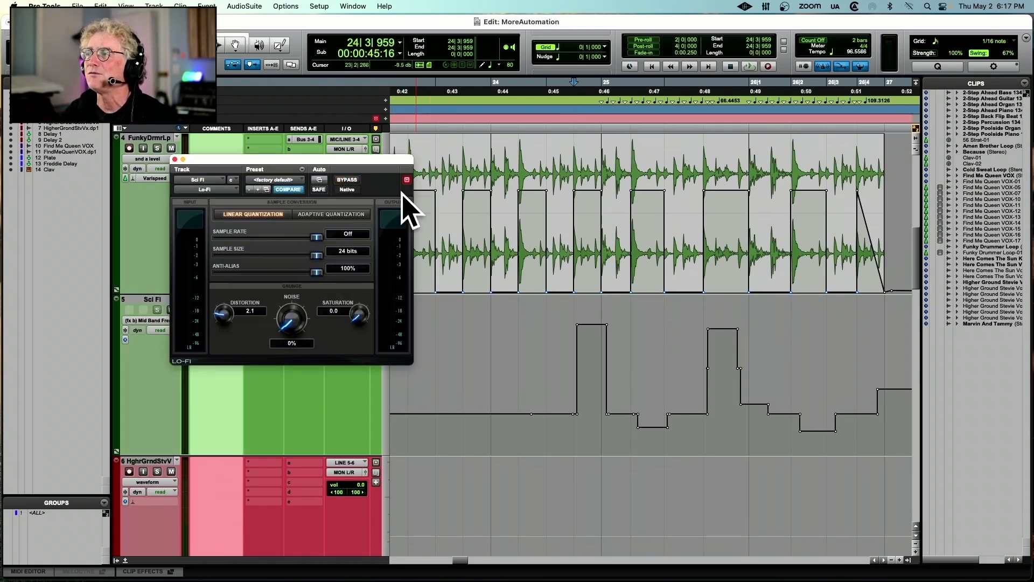
drag(365, 164, 274, 354)
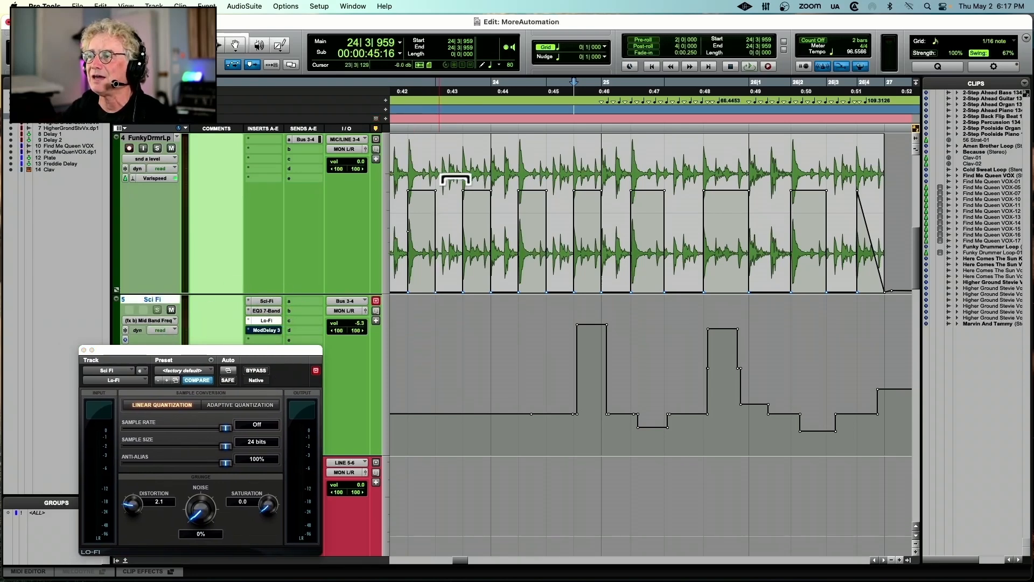
scroll(455, 181, left, 10)
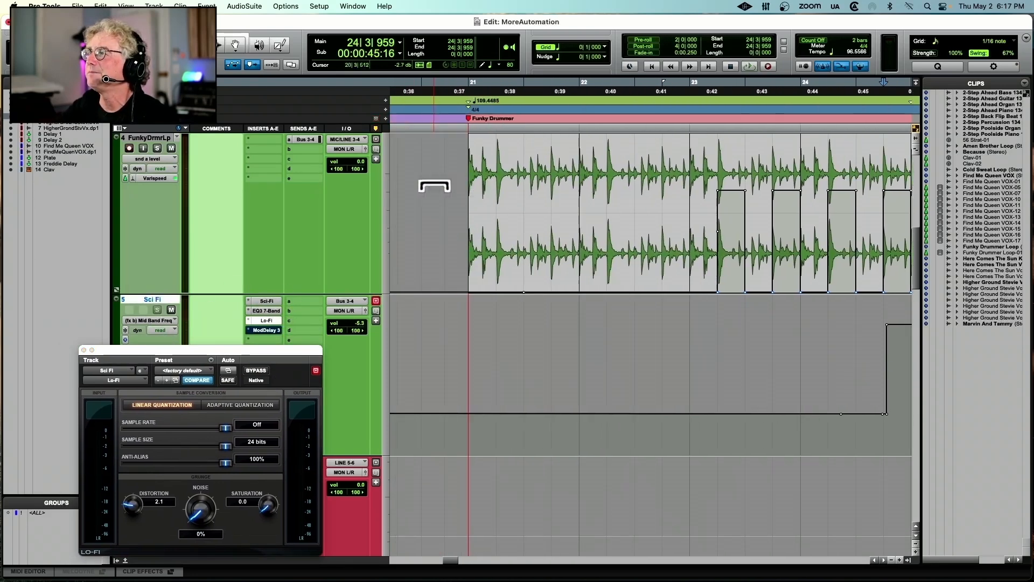
scroll(434, 185, right, 2)
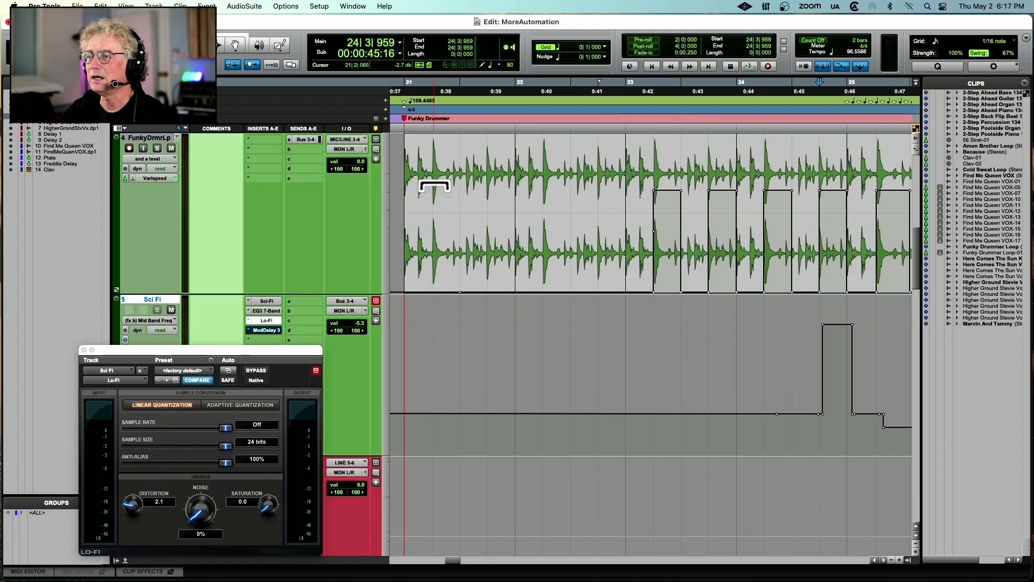
click(513, 127)
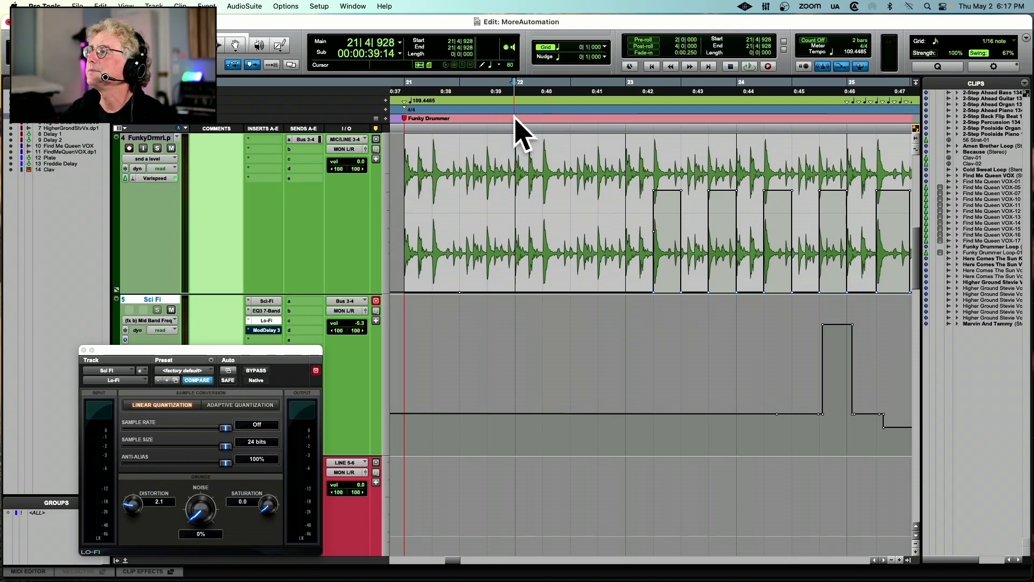
key(space)
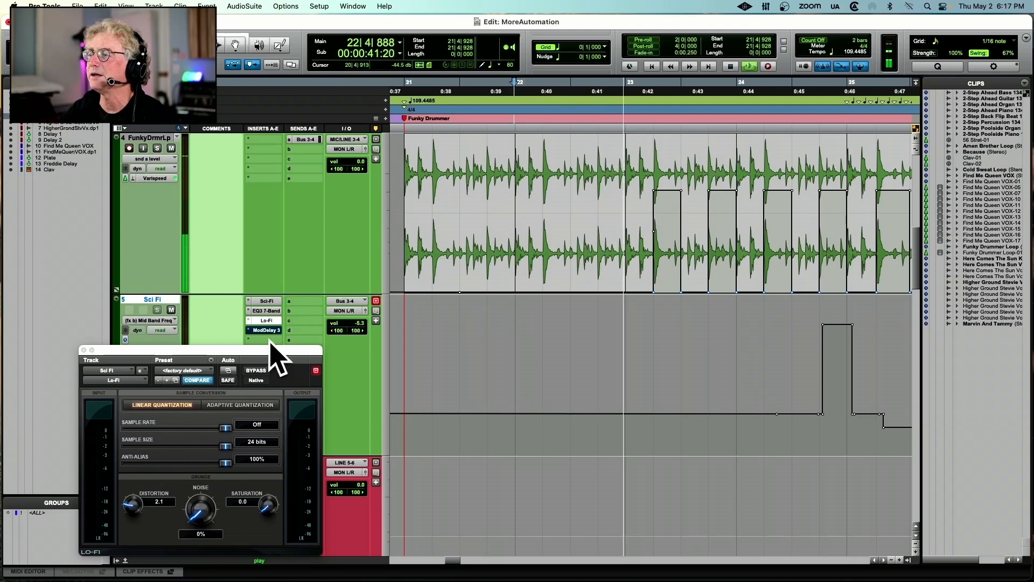
drag(269, 351, 325, 221)
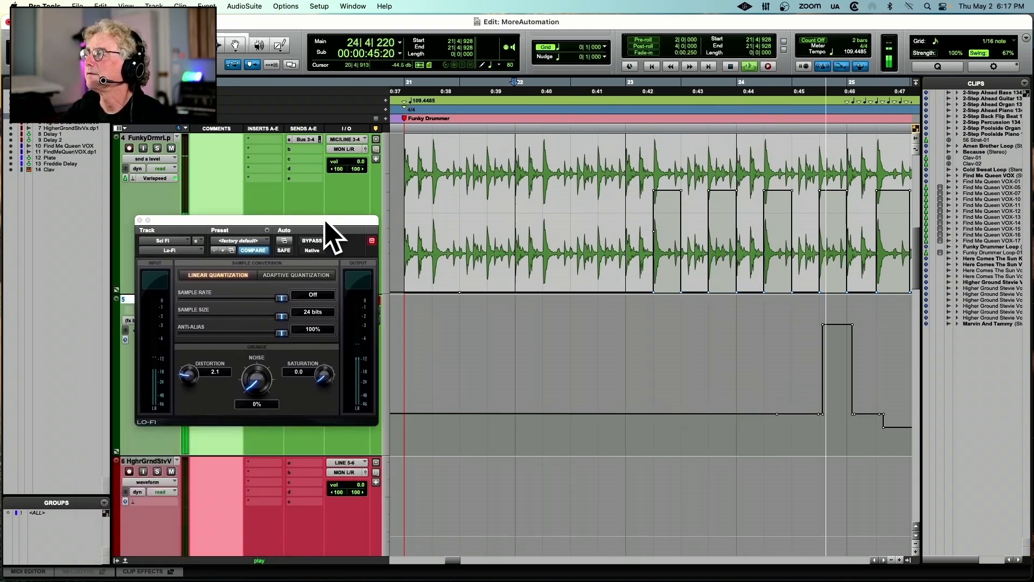
key(space)
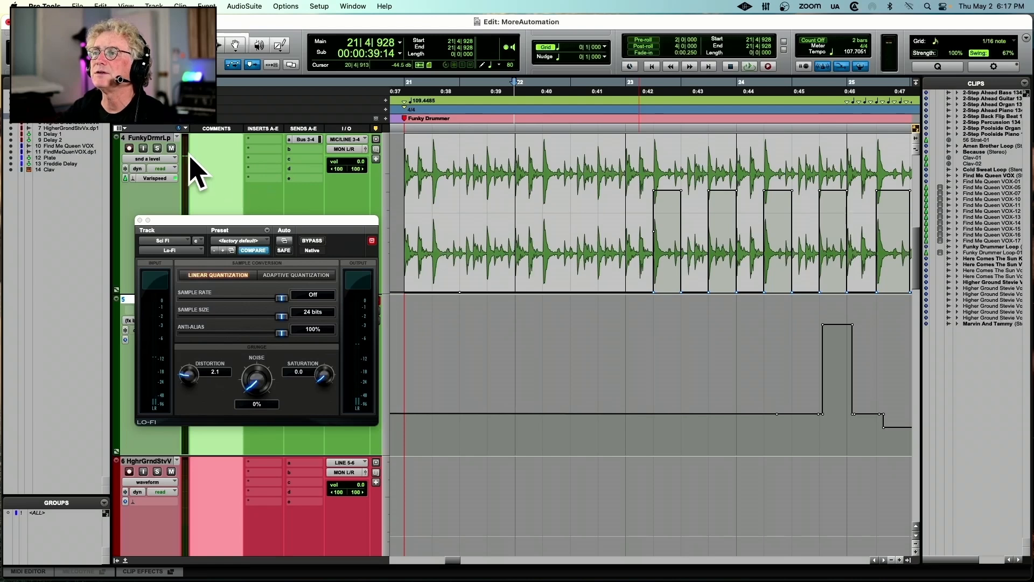
Step: Mute the FunkyDrmrLp track and set its Bus 3-4 send to pre-fader
click(305, 139)
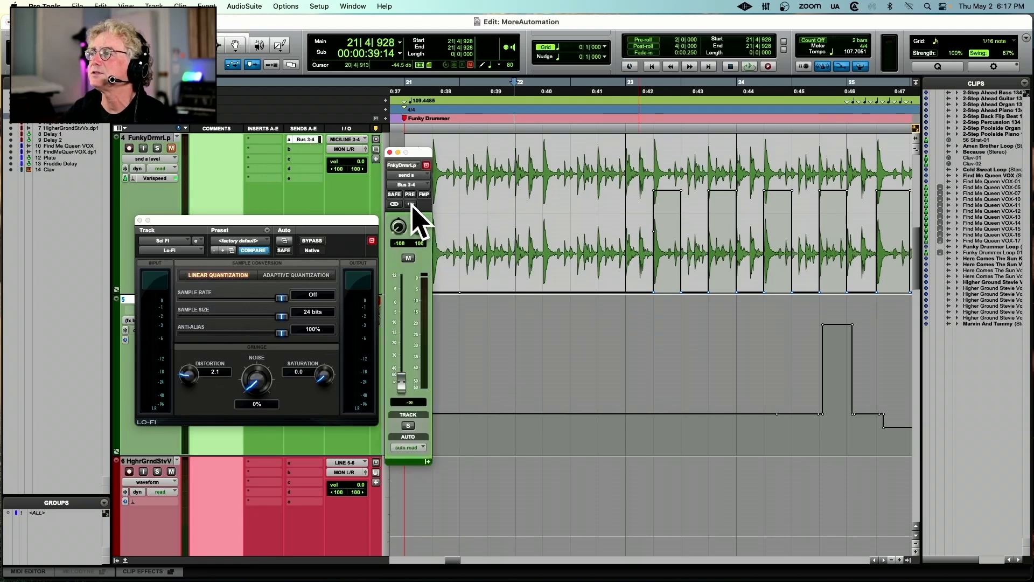
click(390, 153)
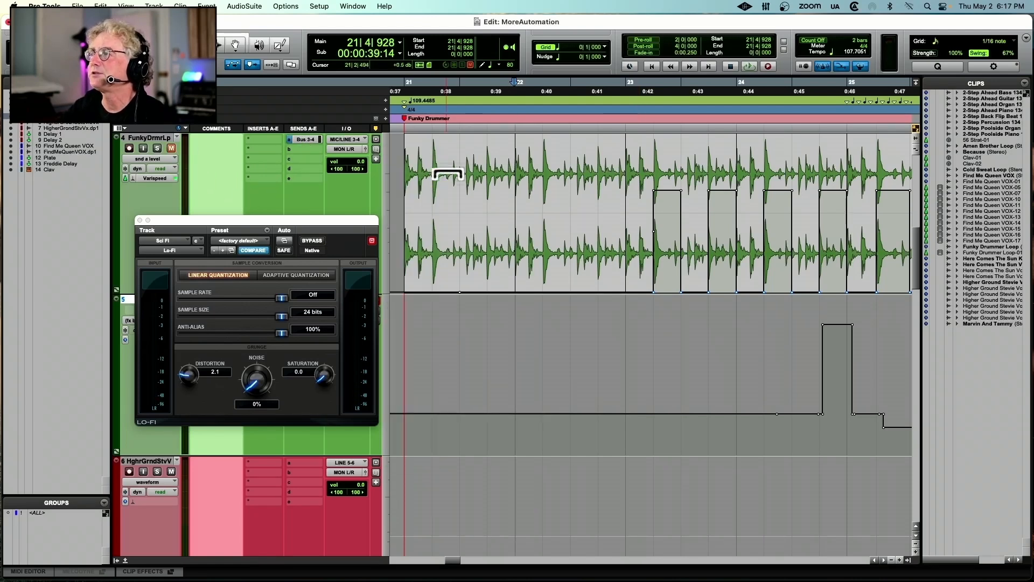
Step: Play the loop and compare the Sci Fi track's sound with Lo-Fi bypassed and active
key(space)
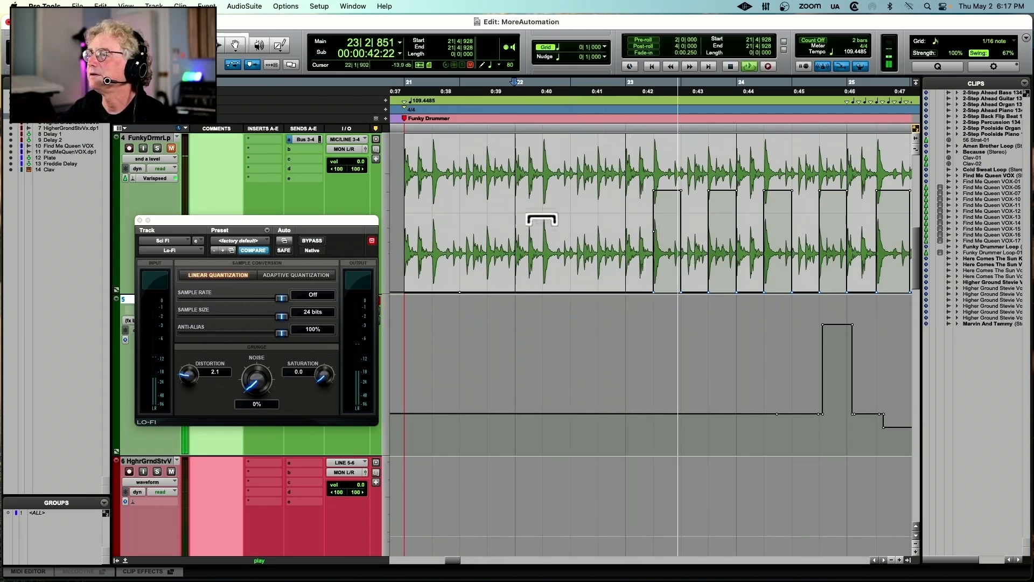
click(311, 240)
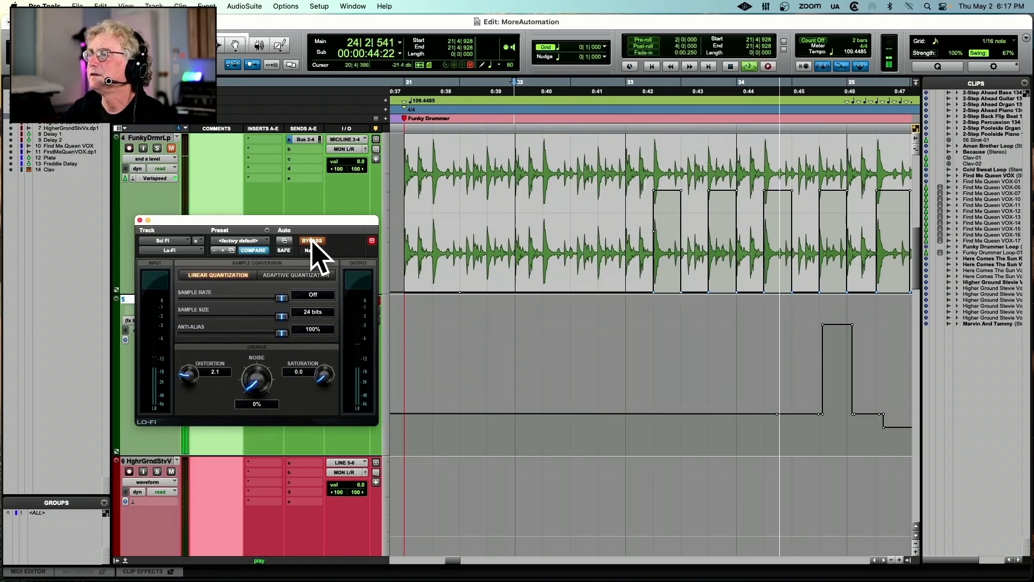
click(311, 243)
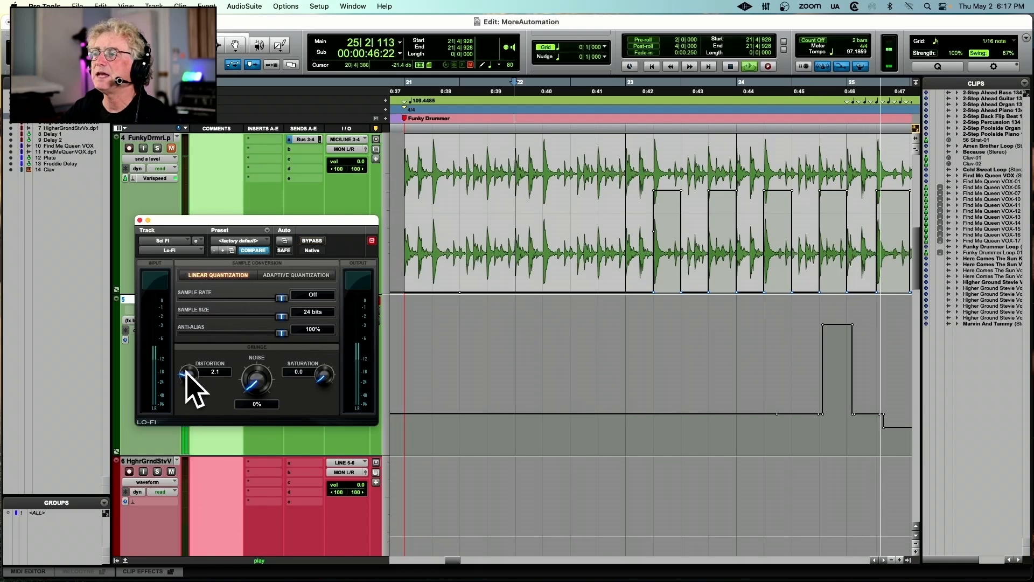
Step: Set Lo-Fi's distortion to 3.3 and saturation to 1.5 during playback, then stop and close the plug-in
drag(185, 369, 184, 363)
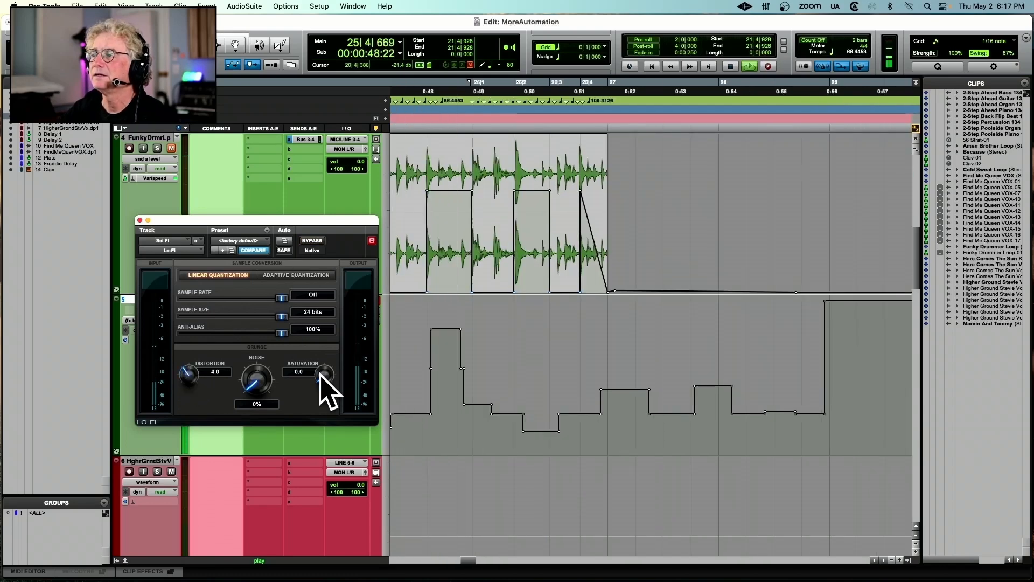
drag(322, 372, 333, 359)
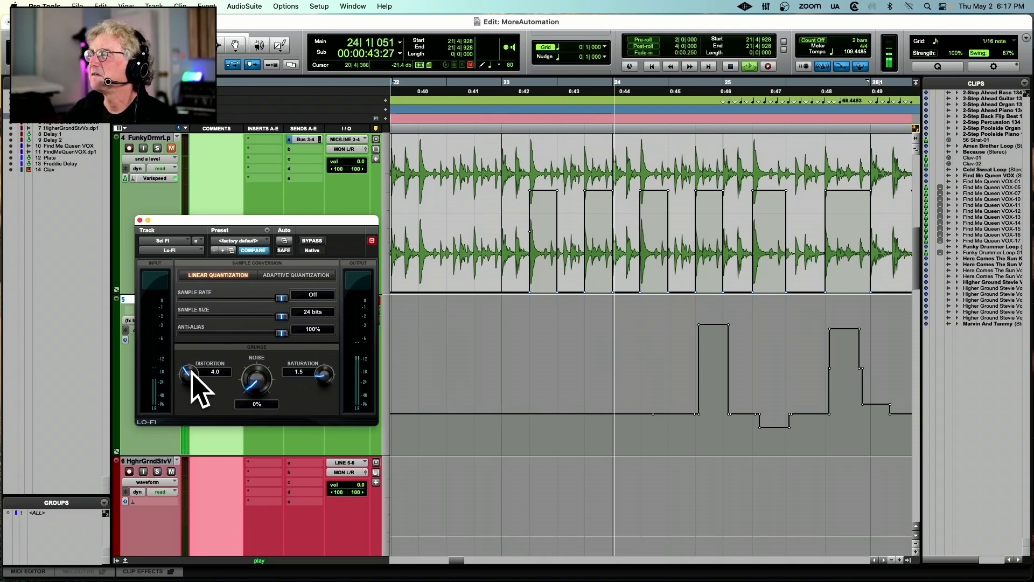
drag(191, 368, 183, 378)
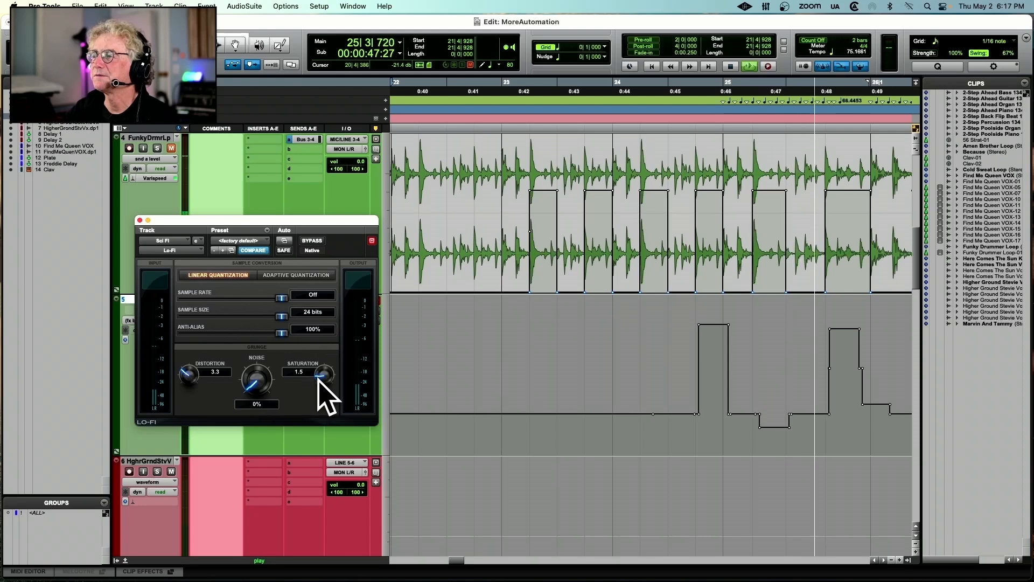
key(space)
click(140, 219)
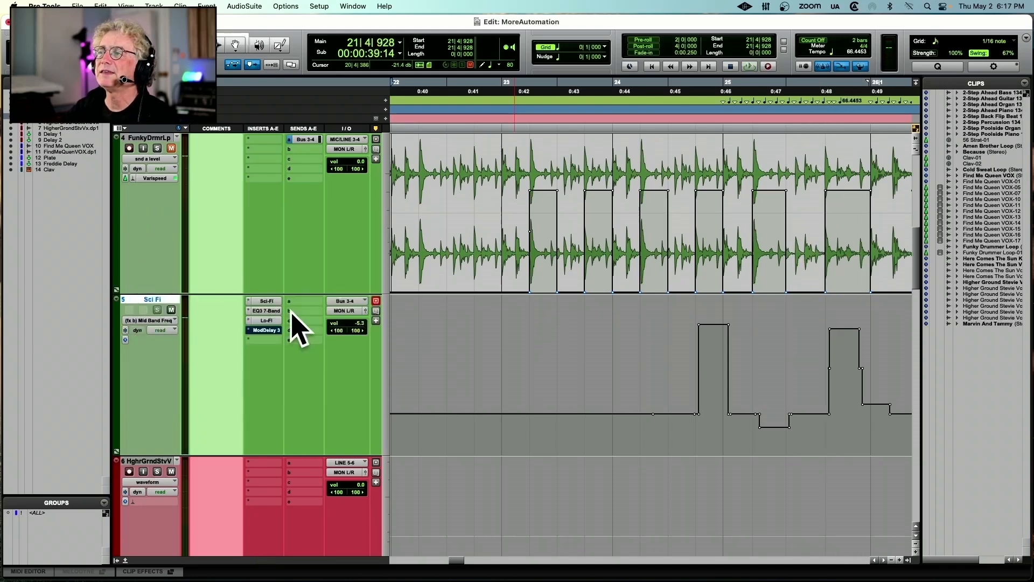
Step: Open the Sci Fi track's Mod Delay III to review its tempo-synced delay settings during playback, then close it and stop
click(268, 330)
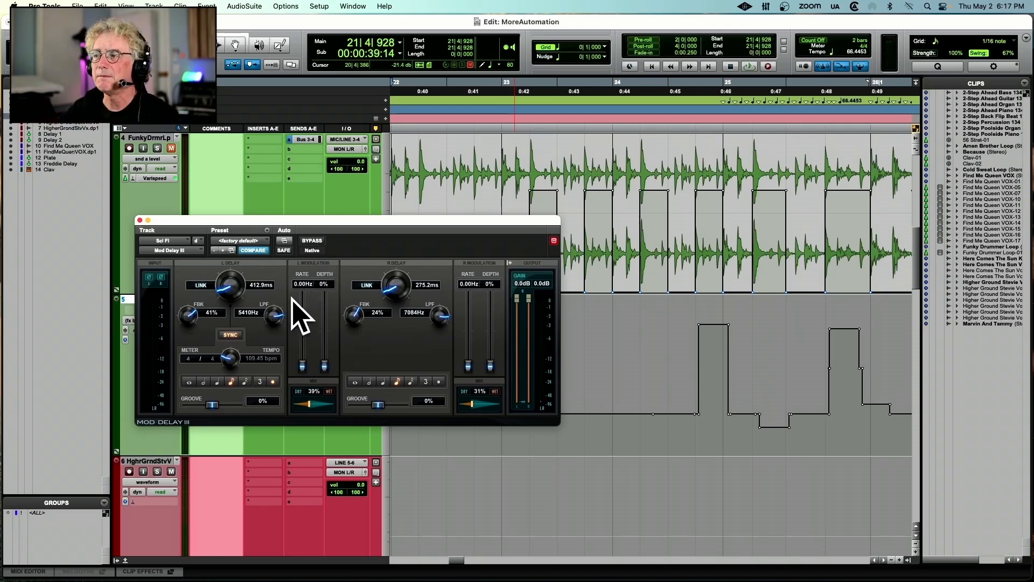
drag(309, 219, 329, 179)
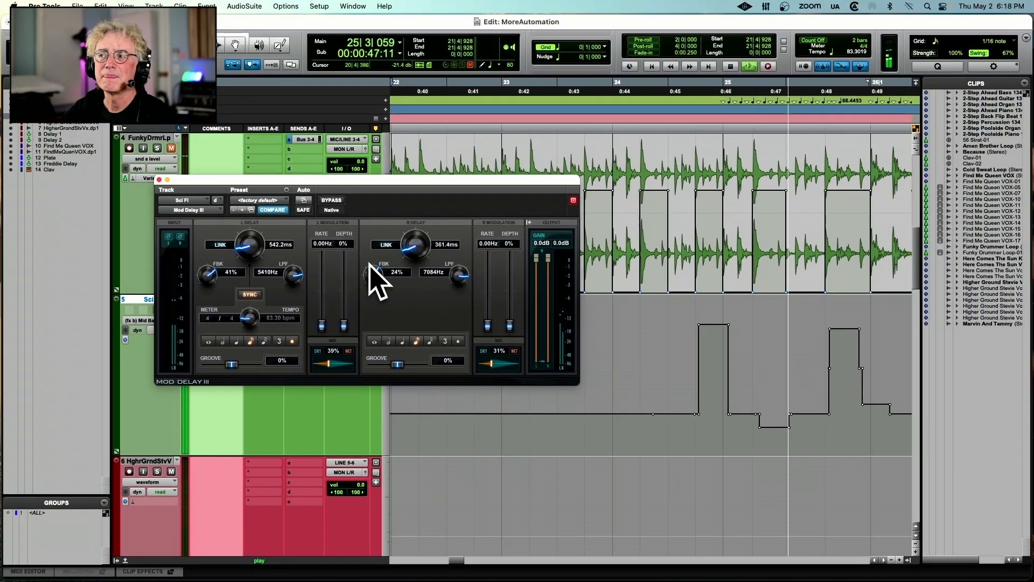
click(159, 179)
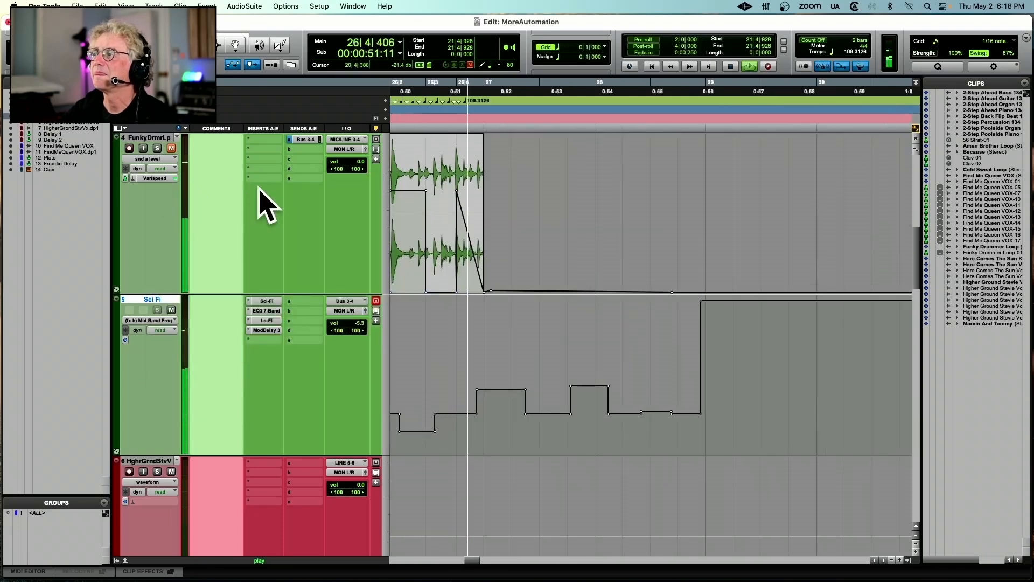
key(space)
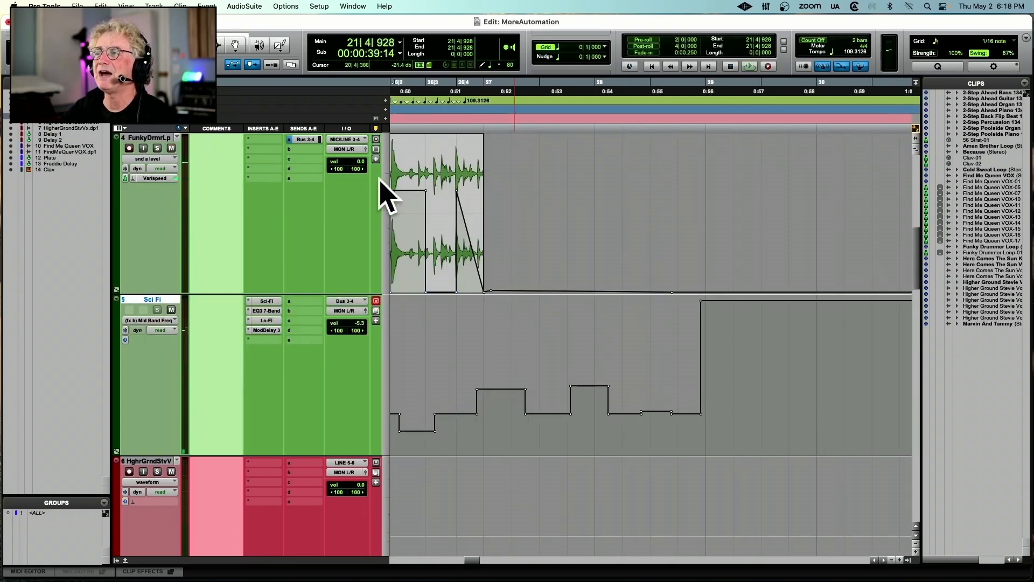
Step: Play the loop from just before bar 21 and switch the Sci Fi track's view to volume automation, showing the whole clip
scroll(479, 197, left, 10)
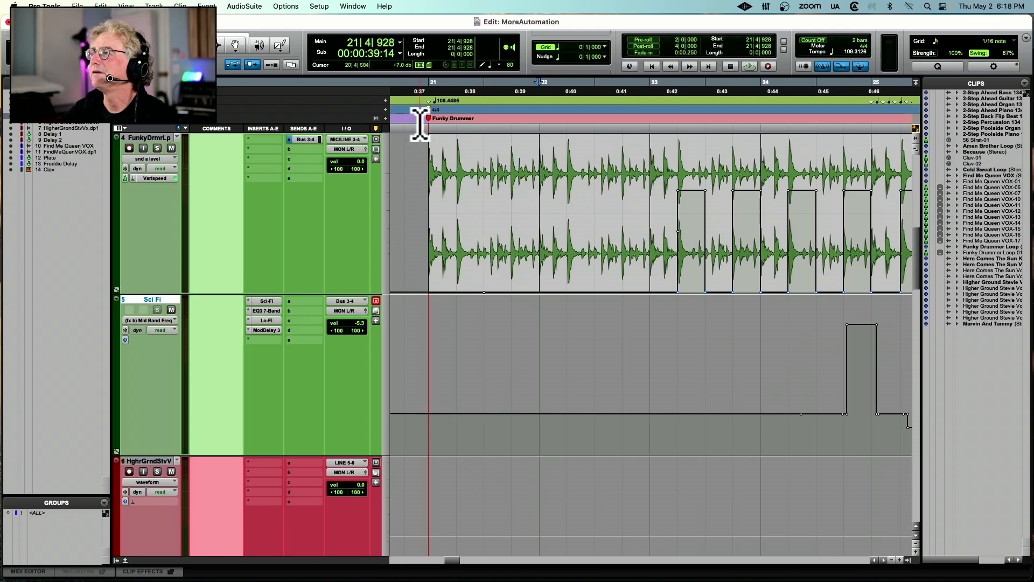
click(419, 124)
key(space)
click(165, 320)
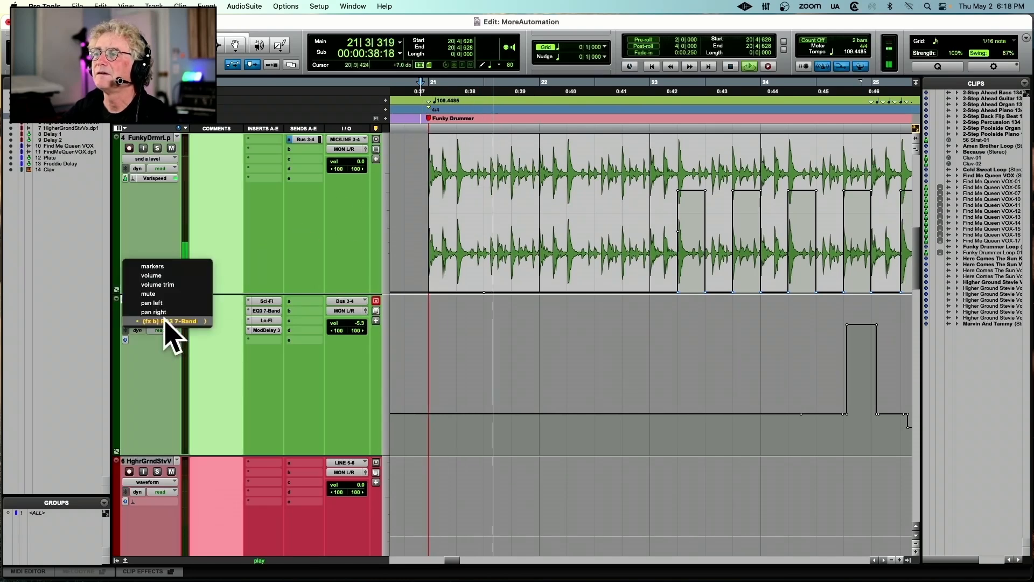
click(157, 275)
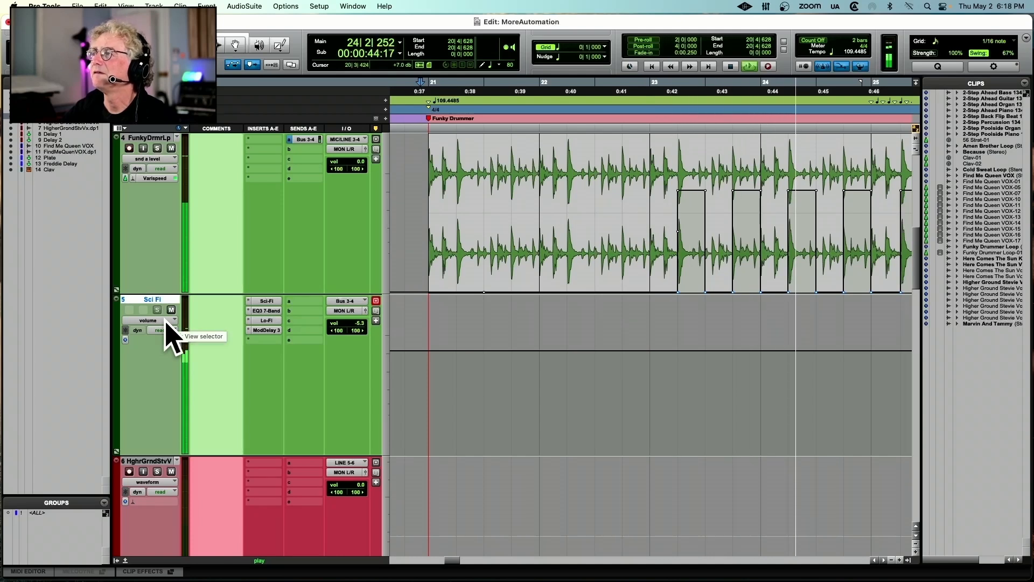
key(super+bracketleft)
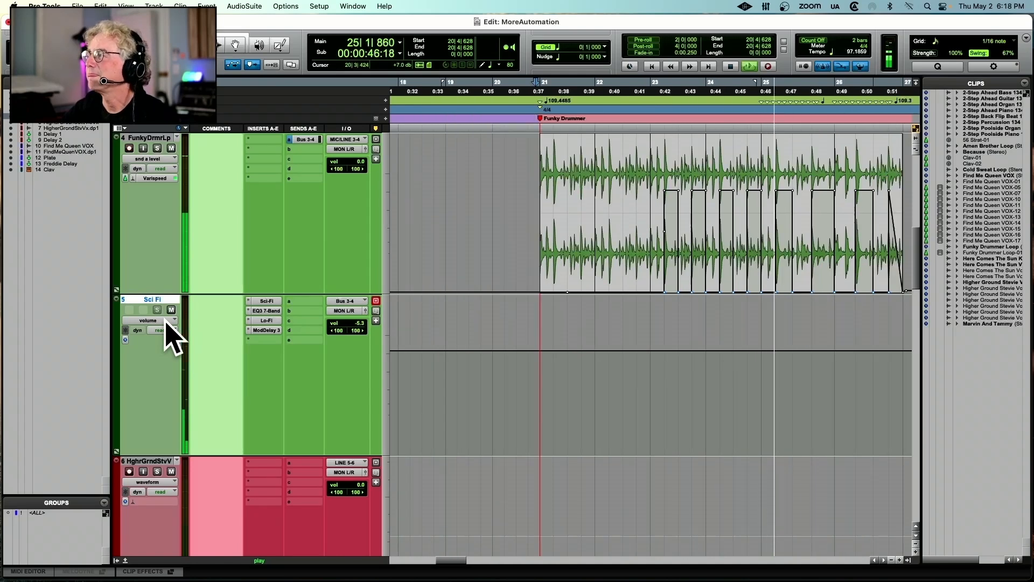
scroll(165, 319, right, 2)
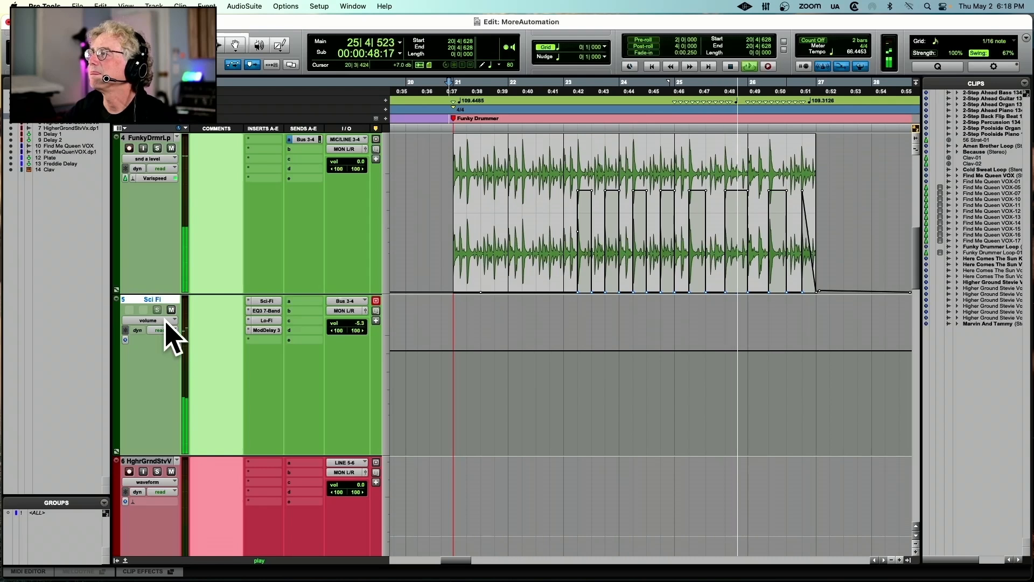